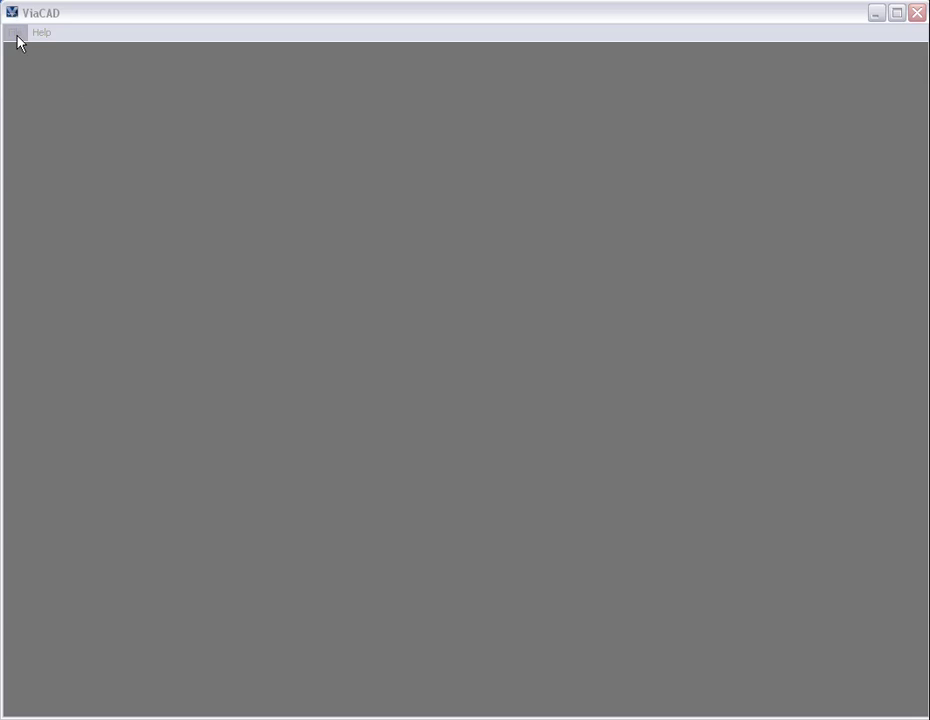
# Create a new Untitled 1 drawing and move the tool palette, layers and Object Info panels aside
pyautogui.click(16, 34)
pyautogui.click(24, 50)
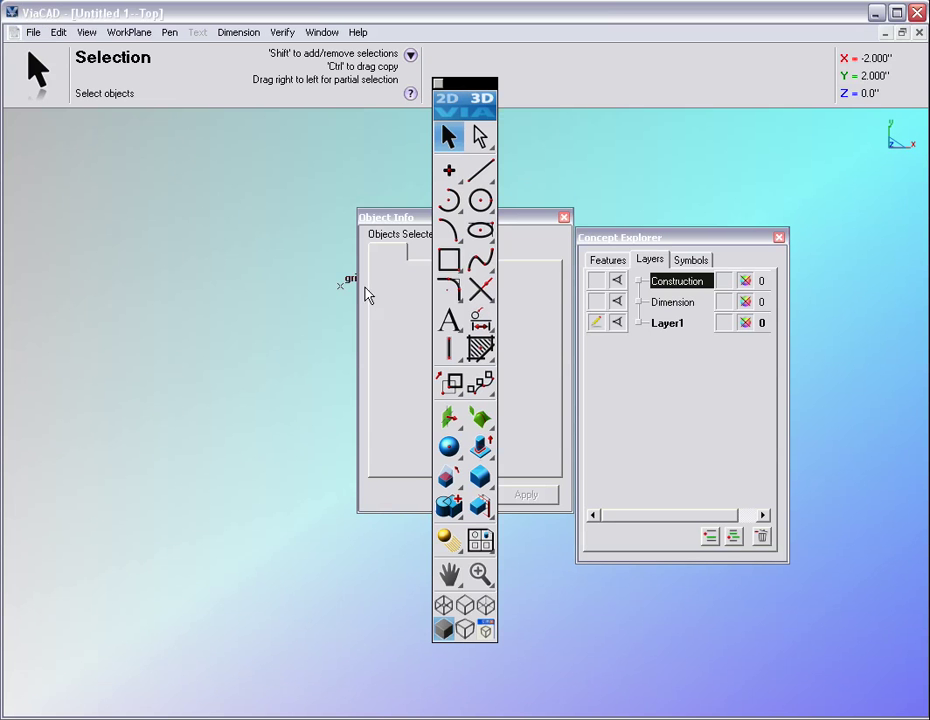
pyautogui.moveTo(470, 84); pyautogui.dragTo(39, 125)
pyautogui.moveTo(675, 245); pyautogui.dragTo(813, 127)
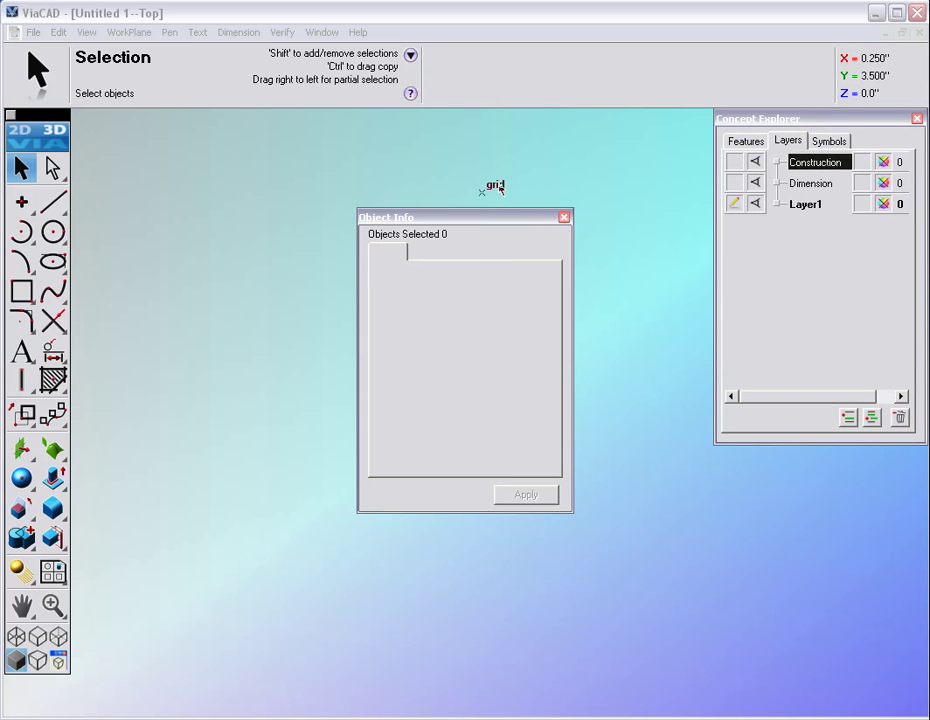
pyautogui.moveTo(438, 222); pyautogui.dragTo(808, 458)
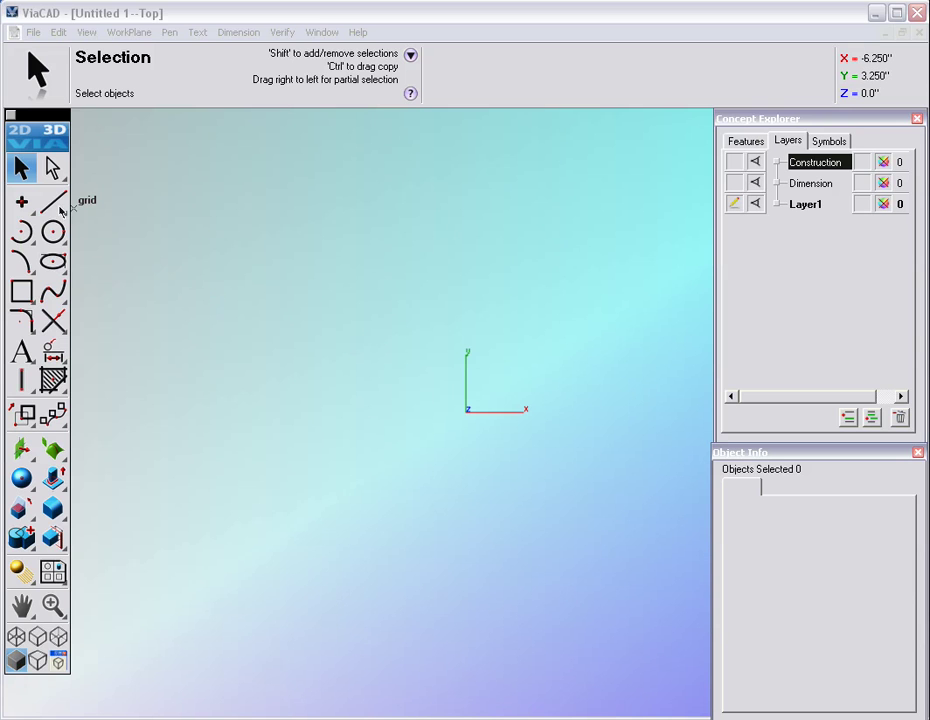
# Pick the Multi Line tool from the line flyout
pyautogui.moveTo(53, 202); pyautogui.dragTo(113, 207)
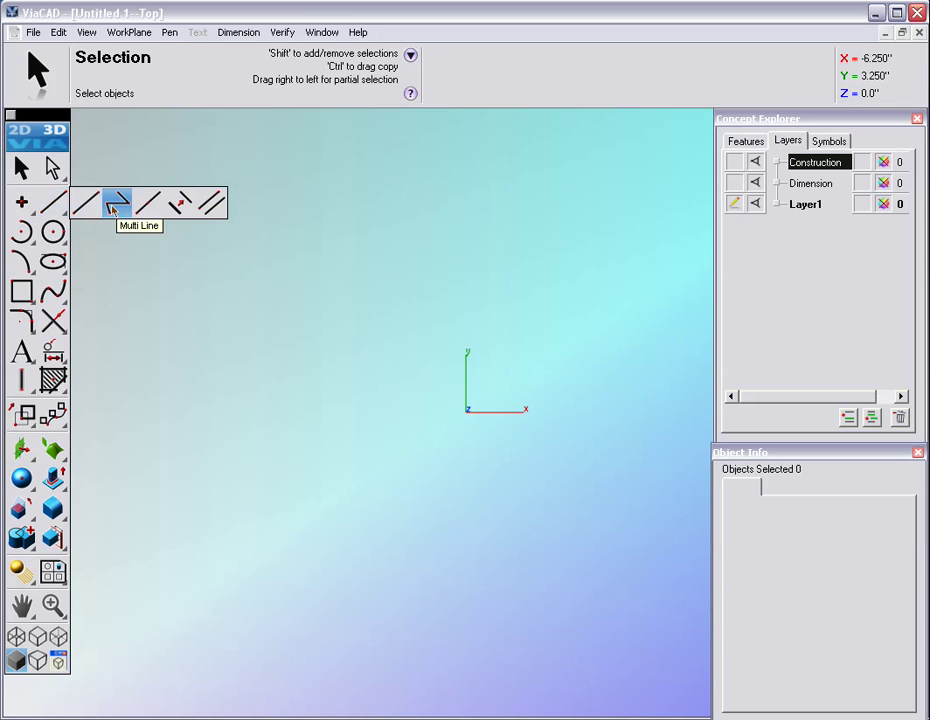
pyautogui.click(113, 207)
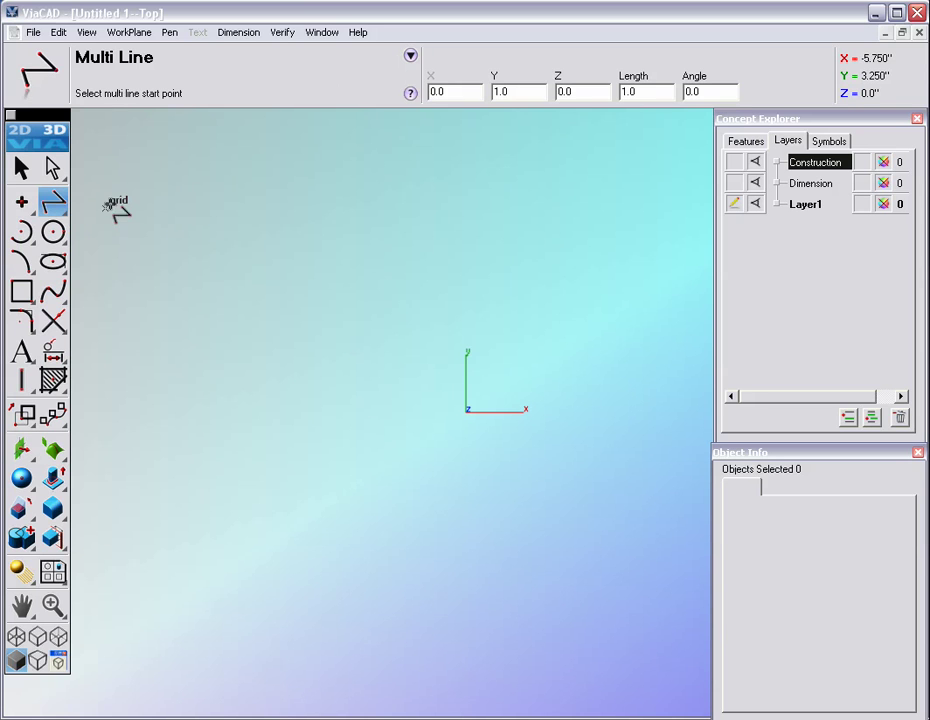
# Start the profile on the x-axis: a vertical line, a 0.250 horizontal segment and a 260° slanted segment
pyautogui.click(449, 412)
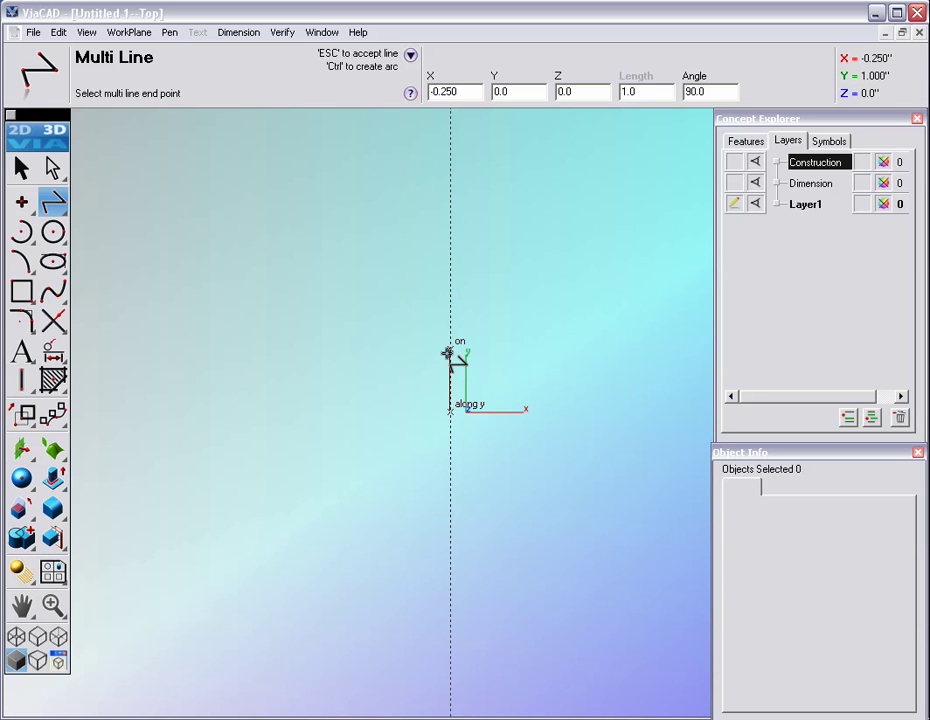
pyautogui.click(448, 352)
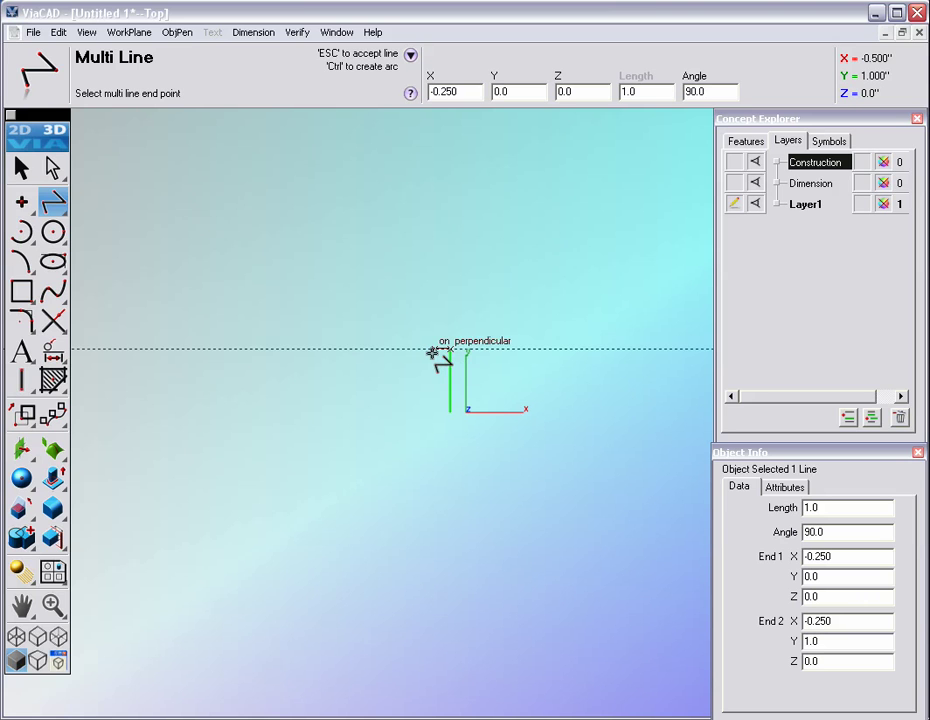
pyautogui.click(432, 353)
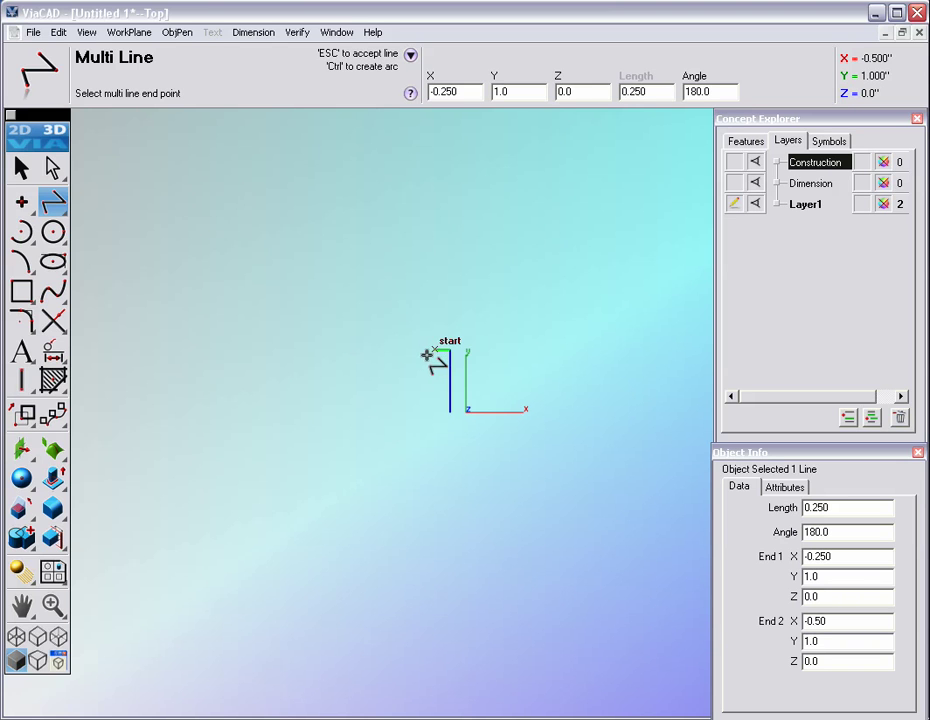
pyautogui.scroll(2, 426, 392)
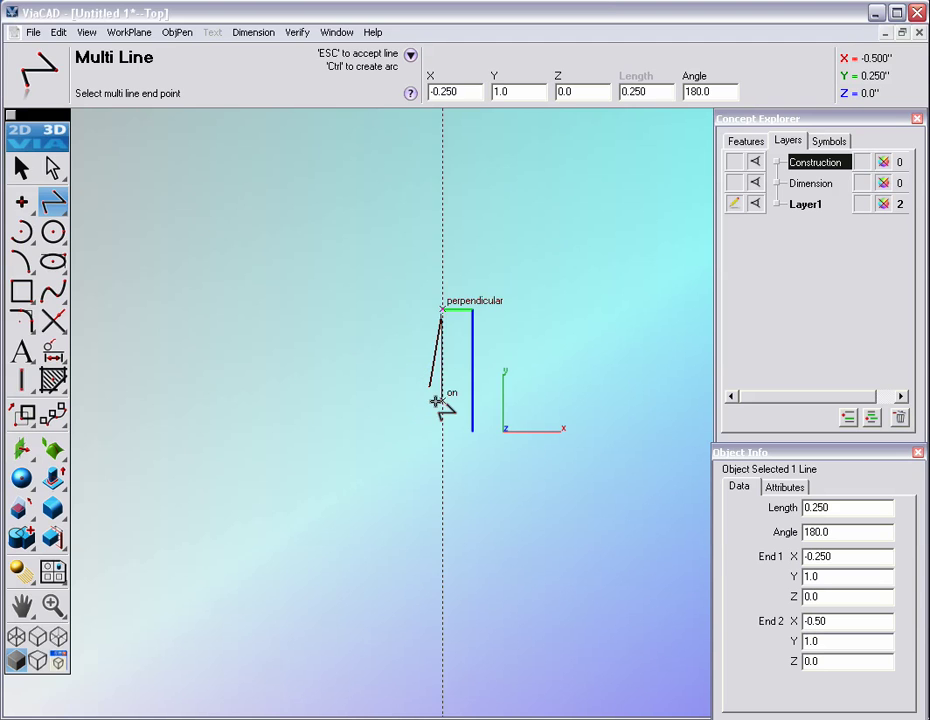
pyautogui.click(413, 399)
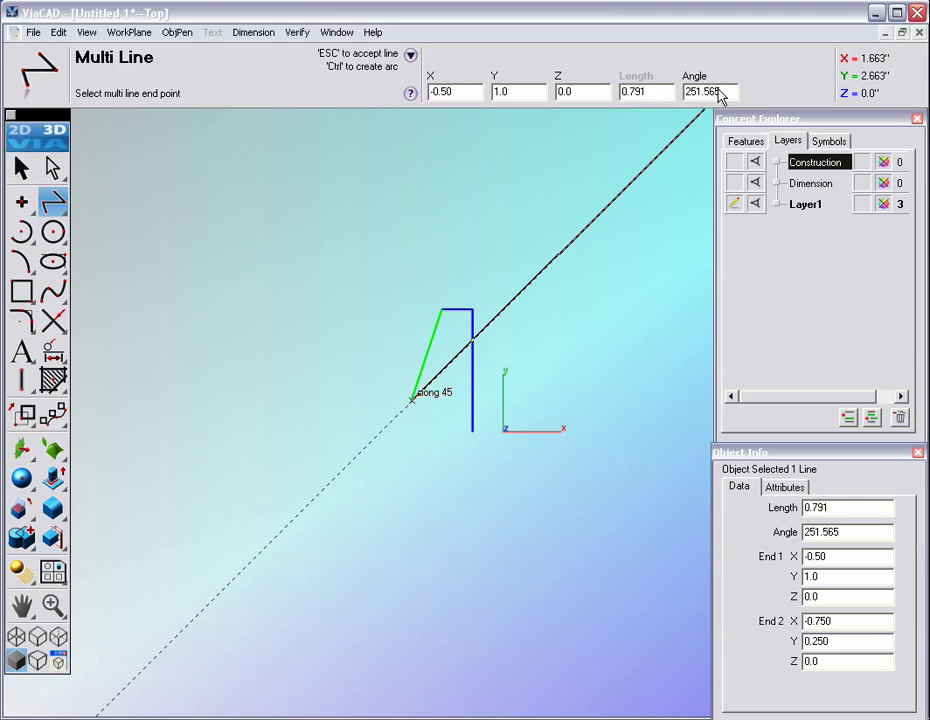
pyautogui.click(688, 91)
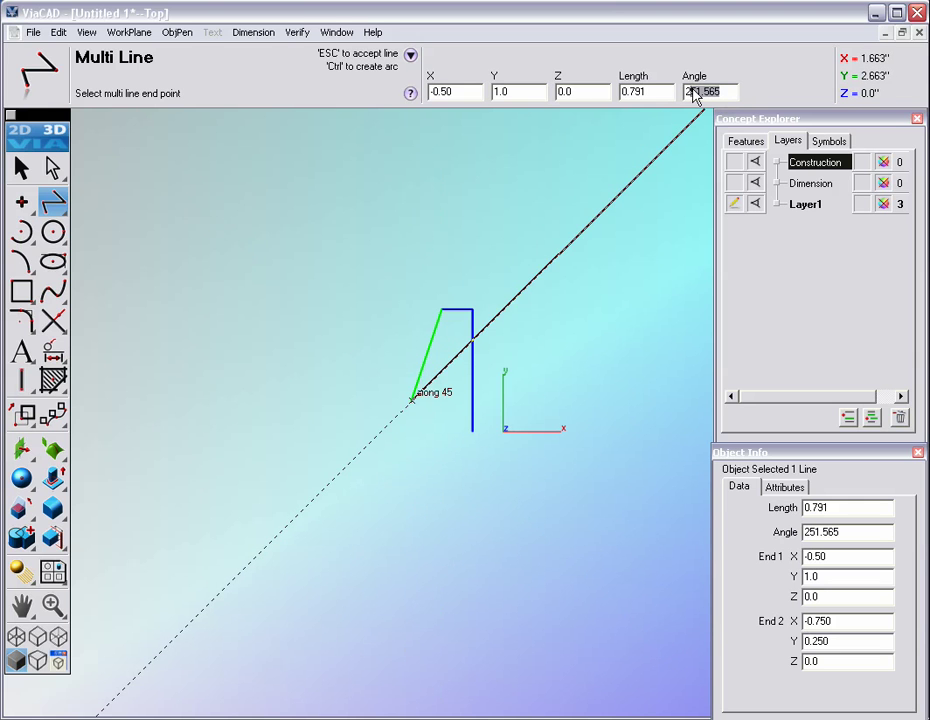
pyautogui.write('26')
pyautogui.press('Return')
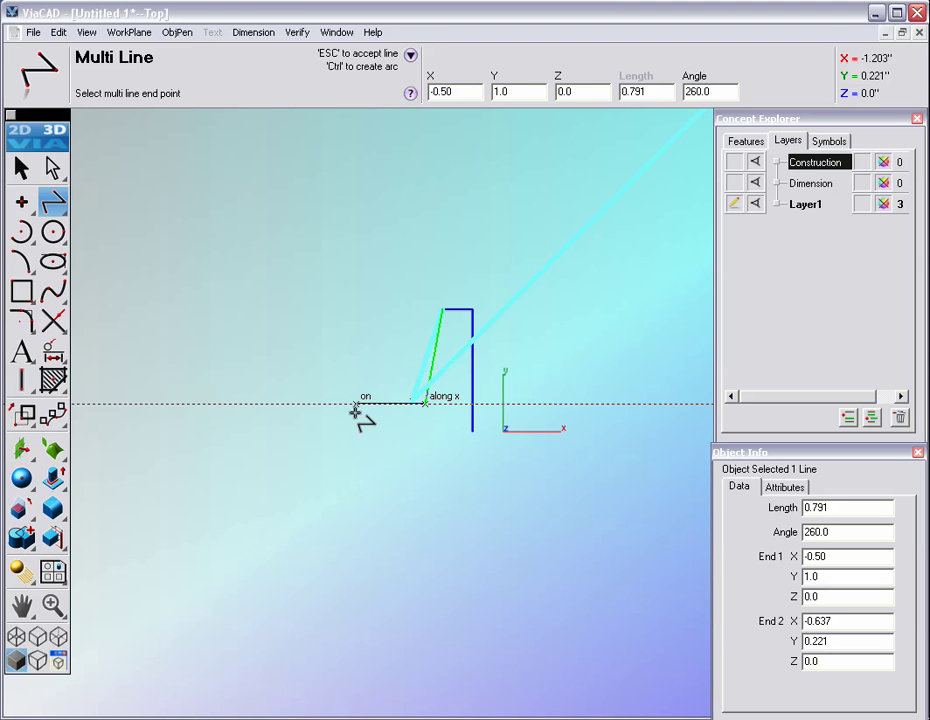
# Finish with the inner floor, inner wall, short top segment and outer left side down to the x-axis
pyautogui.click(356, 405)
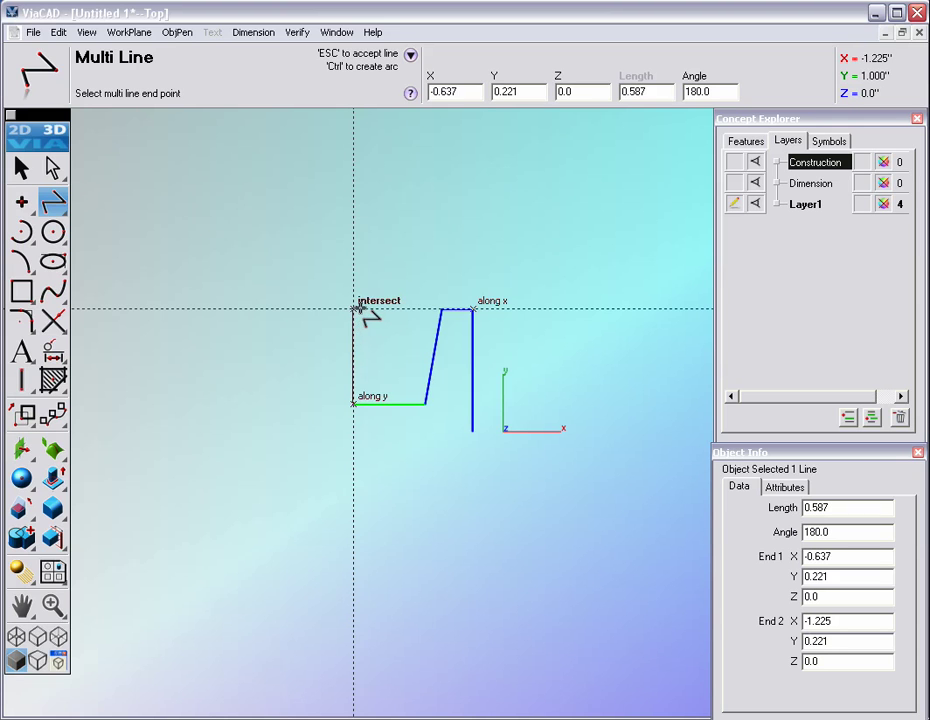
pyautogui.click(356, 309)
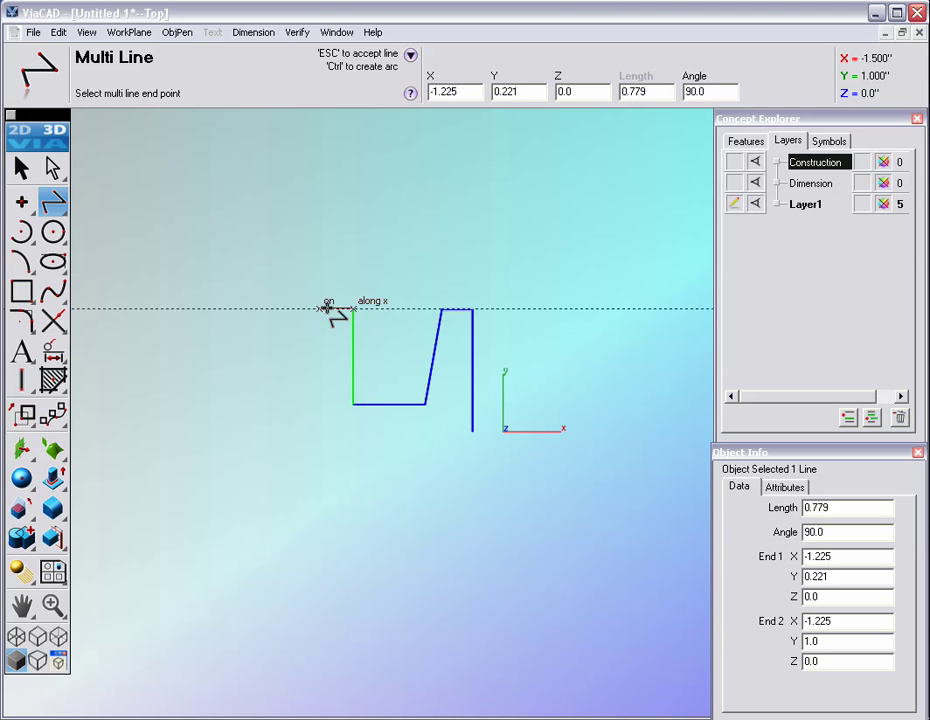
pyautogui.click(324, 309)
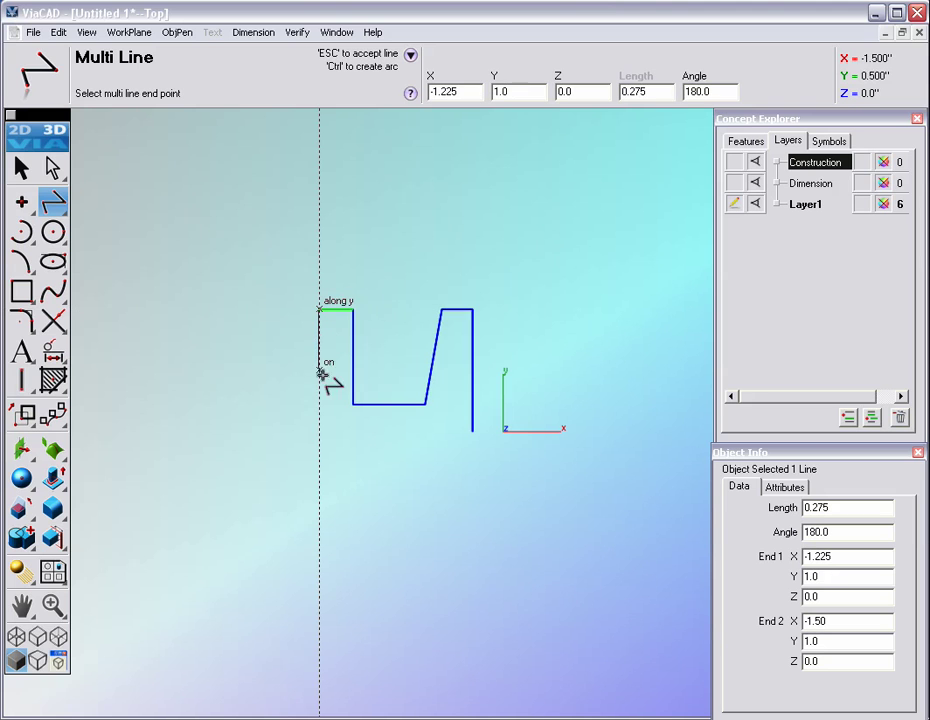
pyautogui.click(319, 431)
pyautogui.press('Escape')
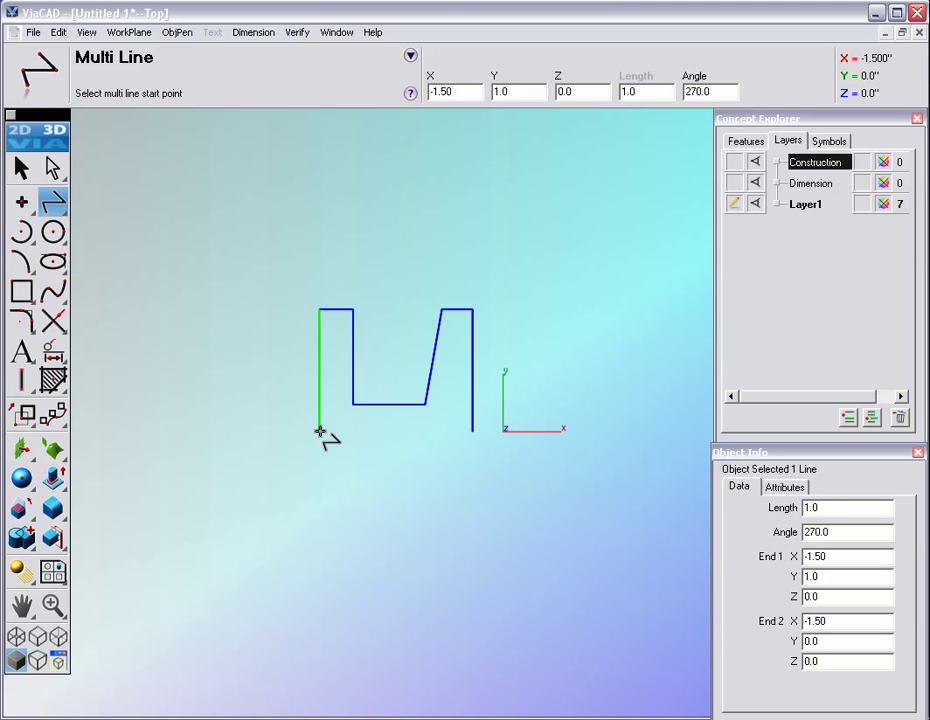
pyautogui.click(21, 168)
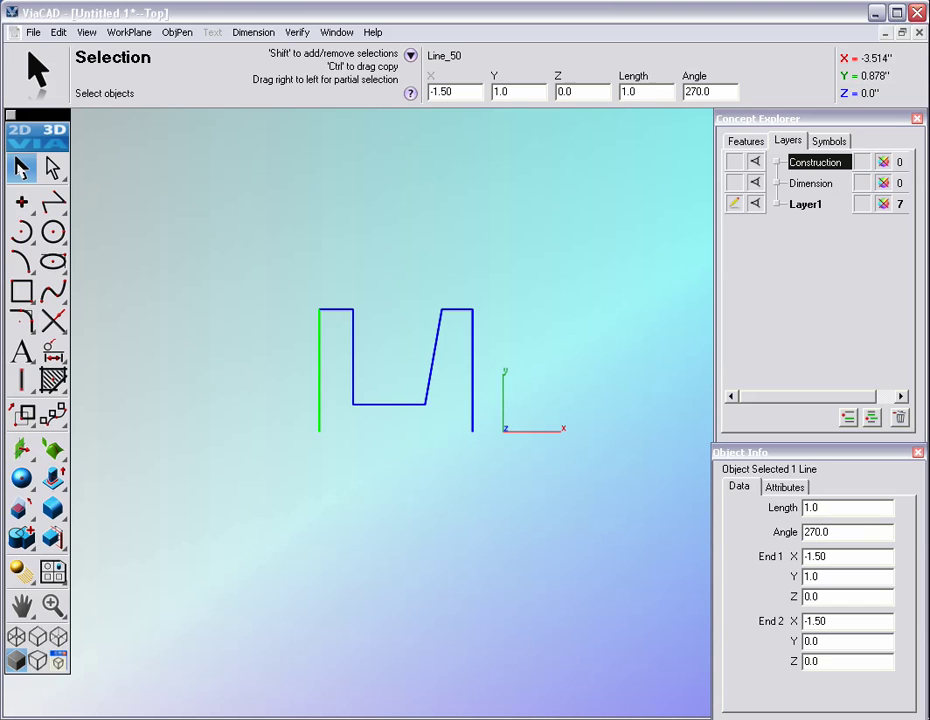
# Deselect the profile and pick the Mirror tool from the transform flyout
pyautogui.click(184, 348)
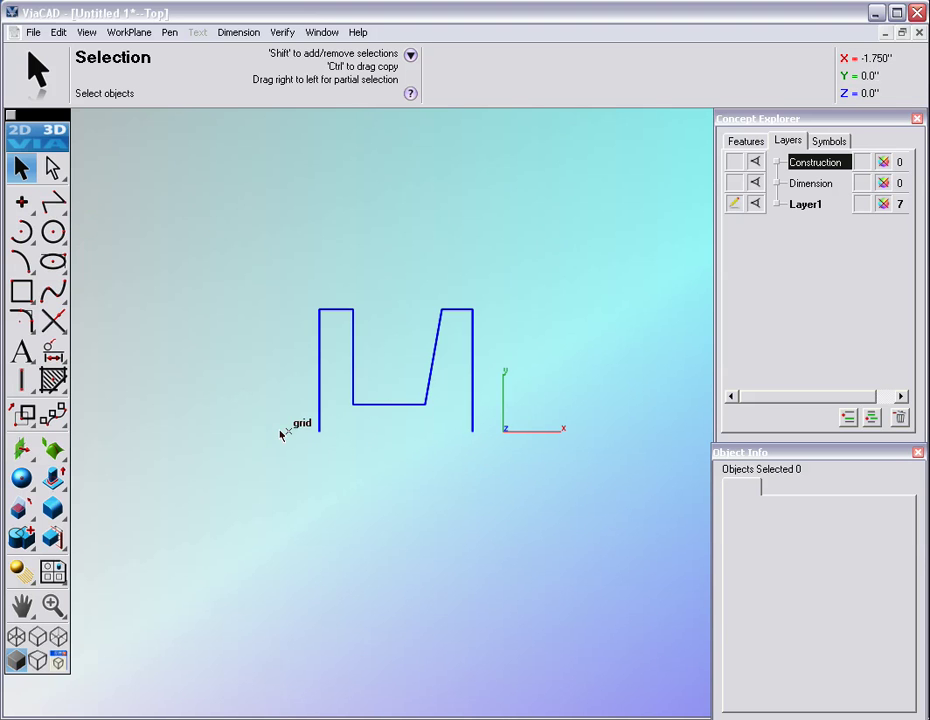
pyautogui.click(35, 427)
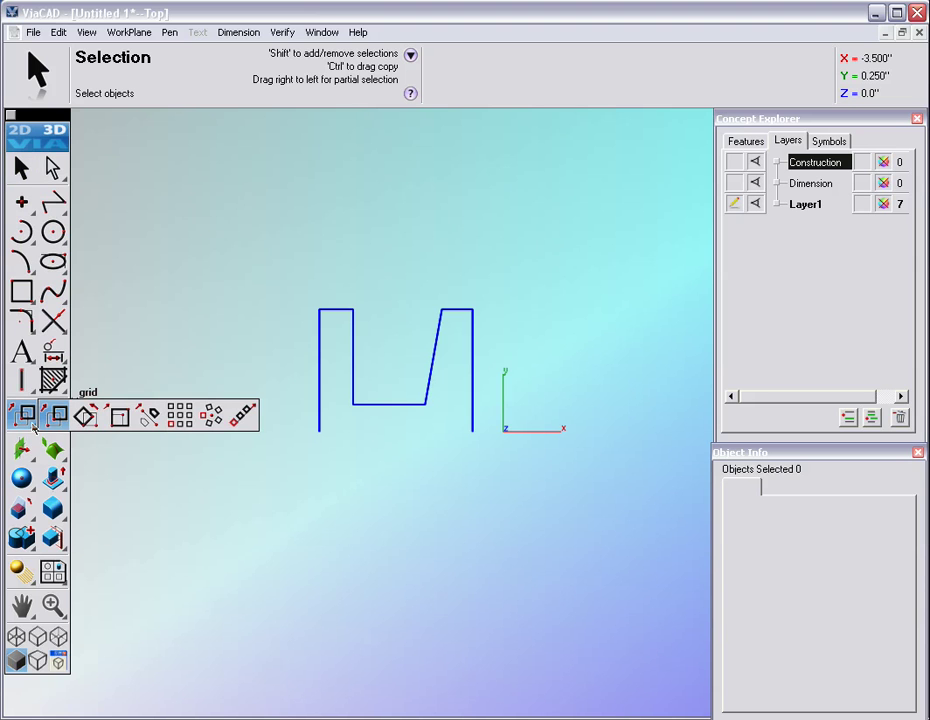
pyautogui.click(152, 420)
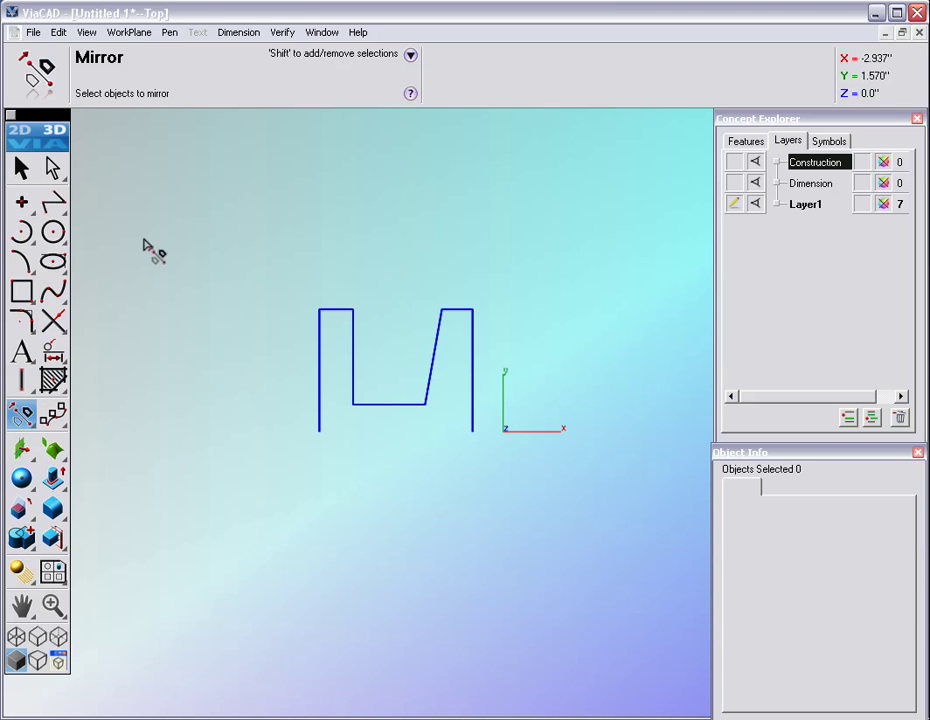
# Mirror the seven profile lines across their bottom endpoints, flipping them below the x-axis
pyautogui.moveTo(264, 283); pyautogui.dragTo(484, 476)
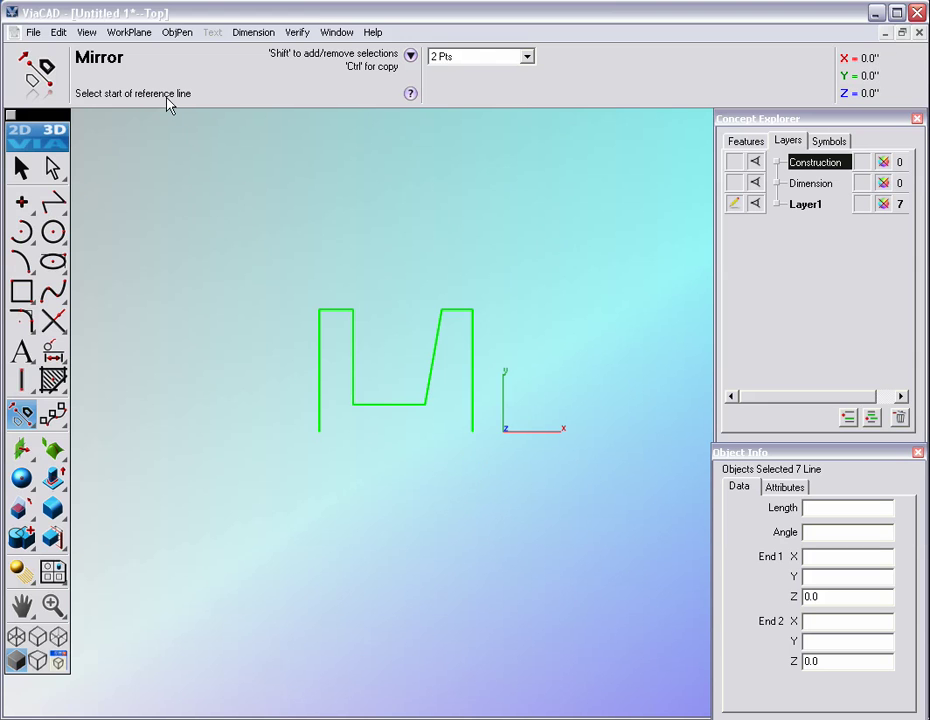
pyautogui.click(319, 432)
pyautogui.click(474, 432)
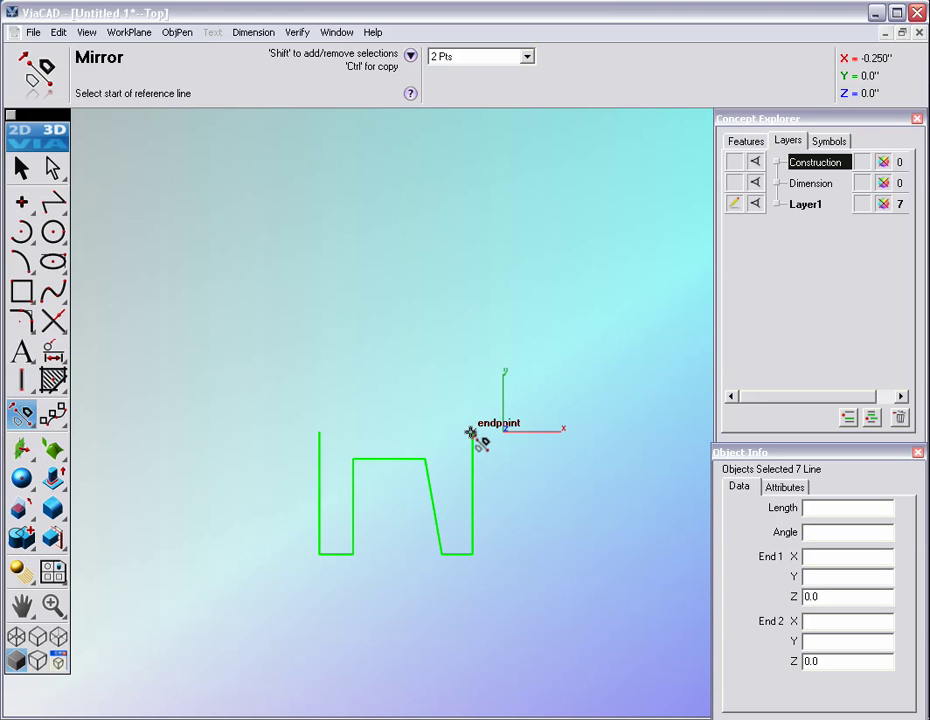
pyautogui.click(58, 32)
# Undo the flip, then mirror a copy of the profile below the x-axis, giving 14 lines
pyautogui.click(70, 51)
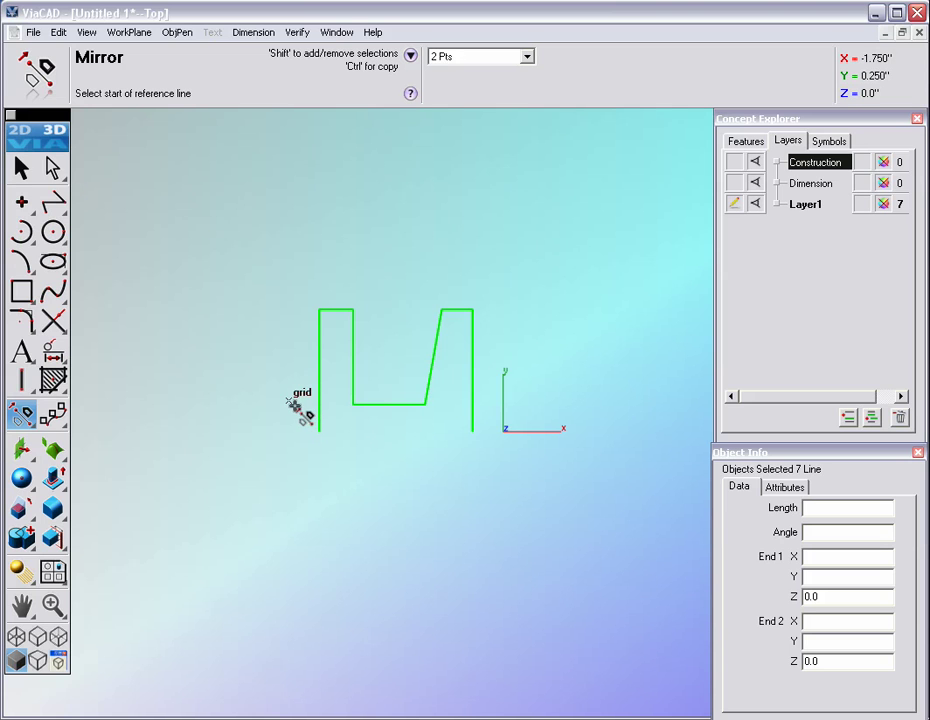
pyautogui.click(319, 430)
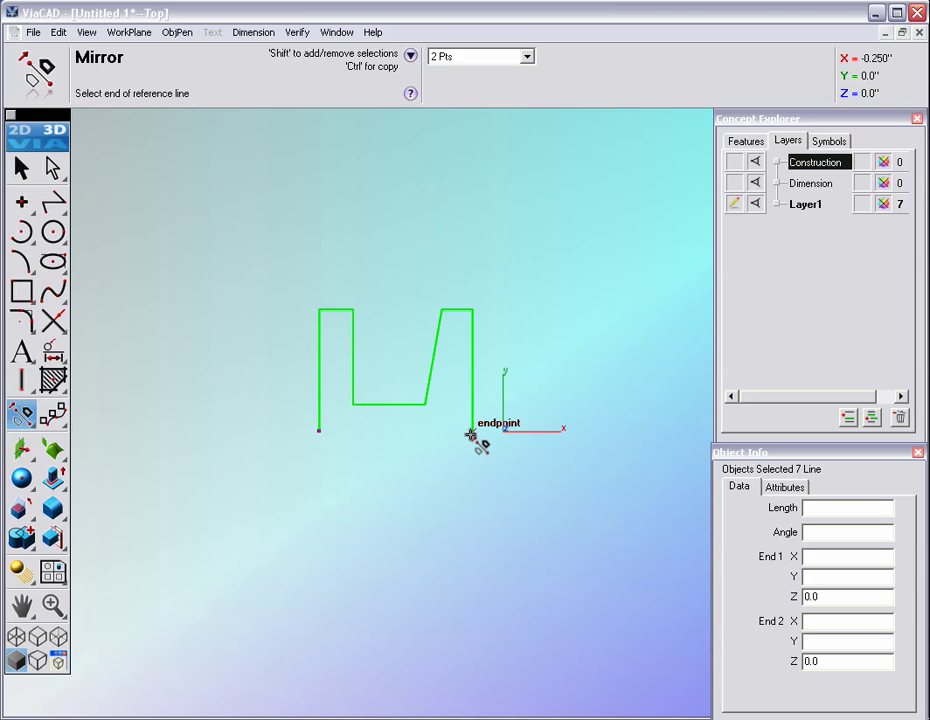
pyautogui.click(472, 431)
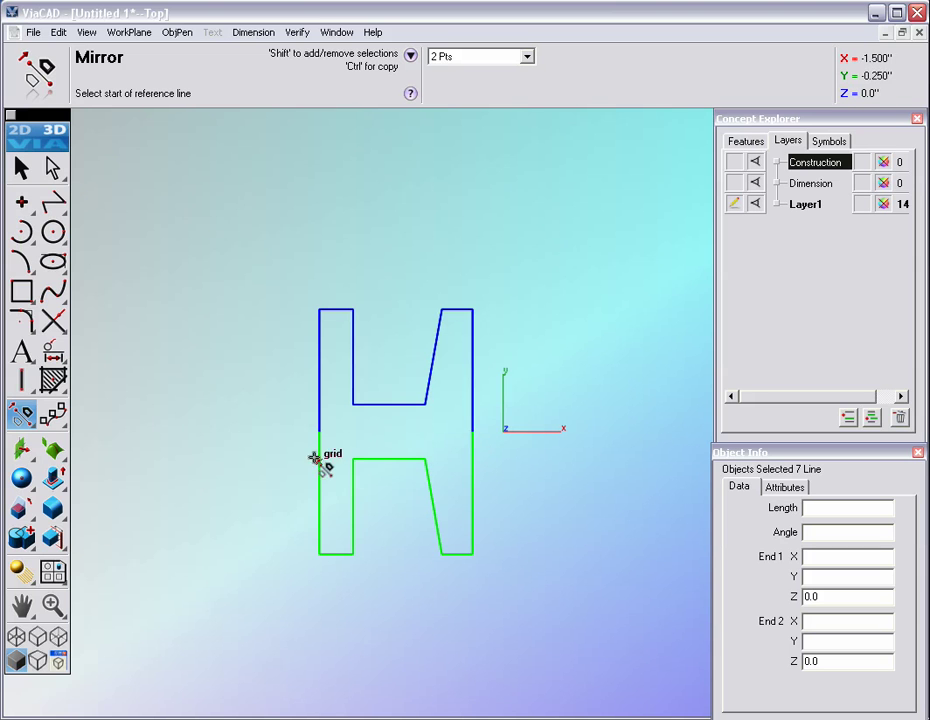
pyautogui.press('Escape')
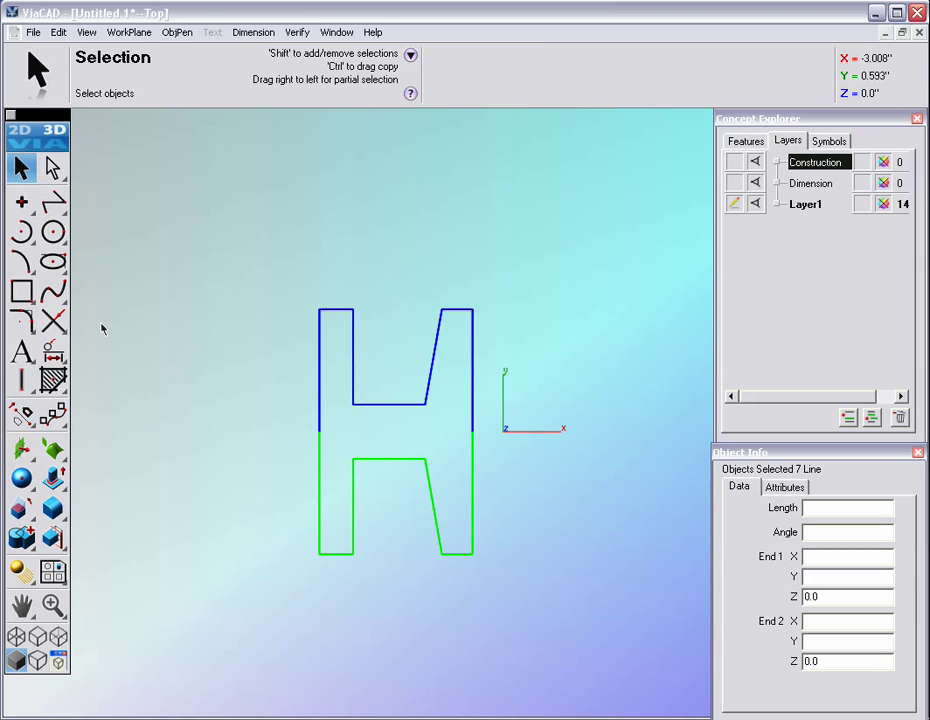
pyautogui.click(206, 398)
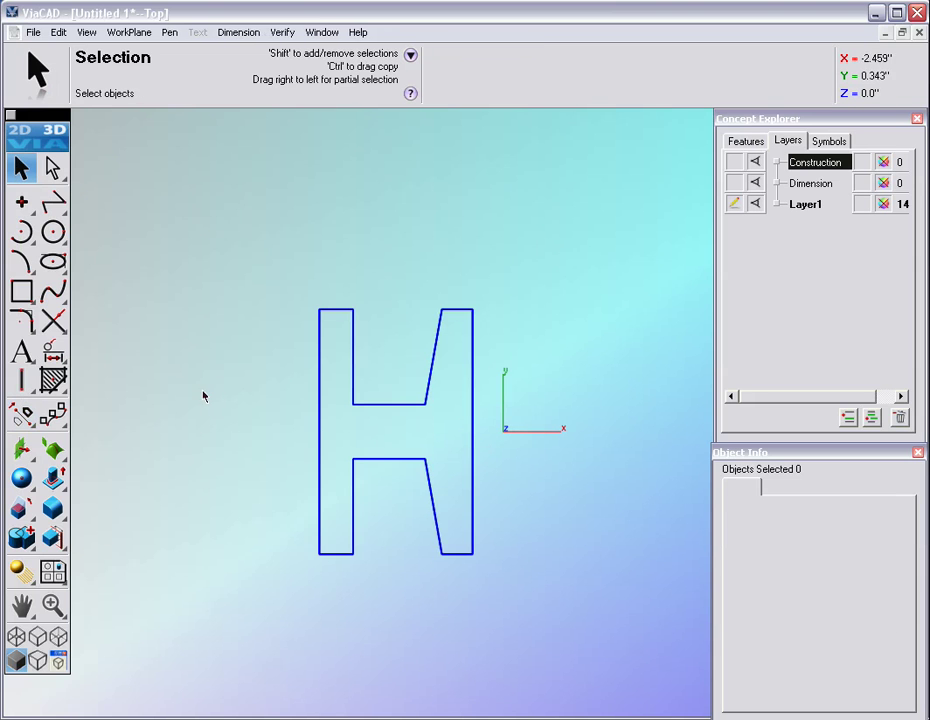
# Draw a 1.50-long vertical axis line straight up from the origin
pyautogui.click(54, 203)
pyautogui.click(505, 428)
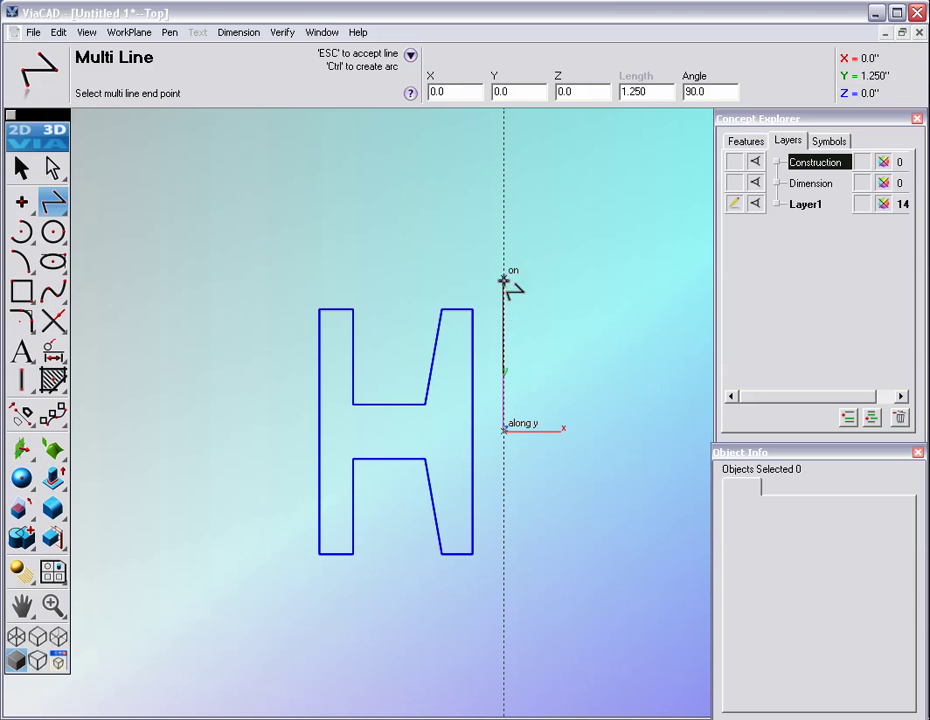
pyautogui.click(505, 250)
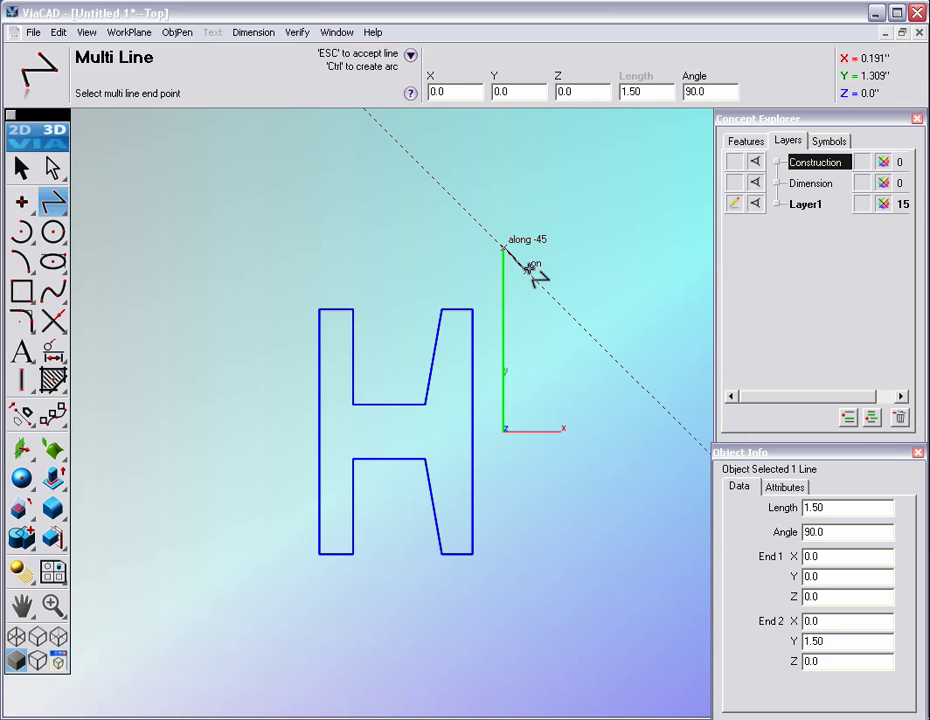
pyautogui.press('Escape')
pyautogui.press('Escape')
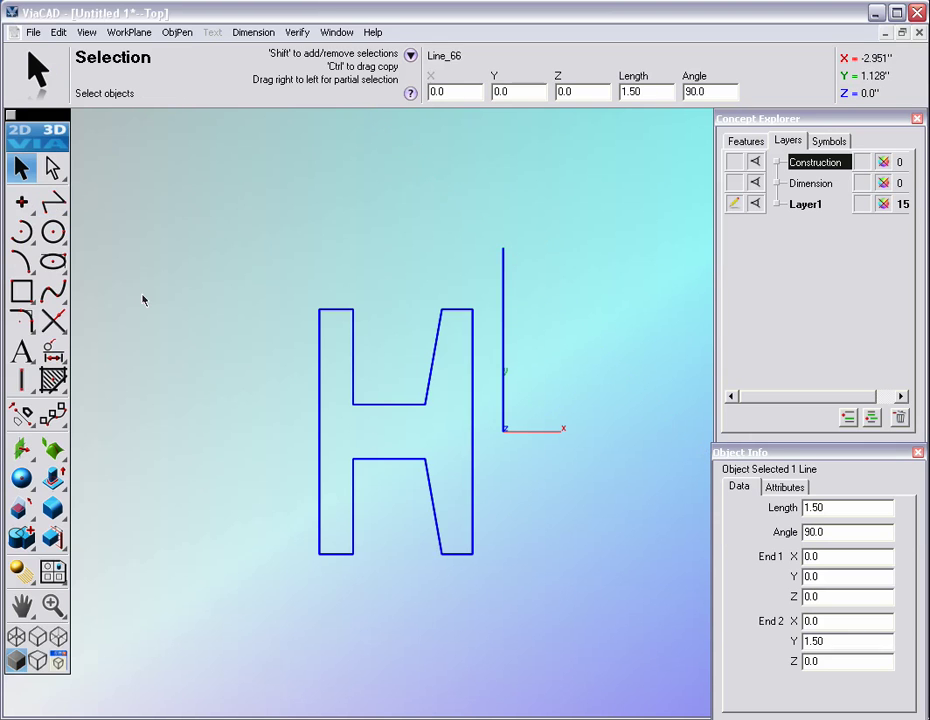
pyautogui.press('Escape')
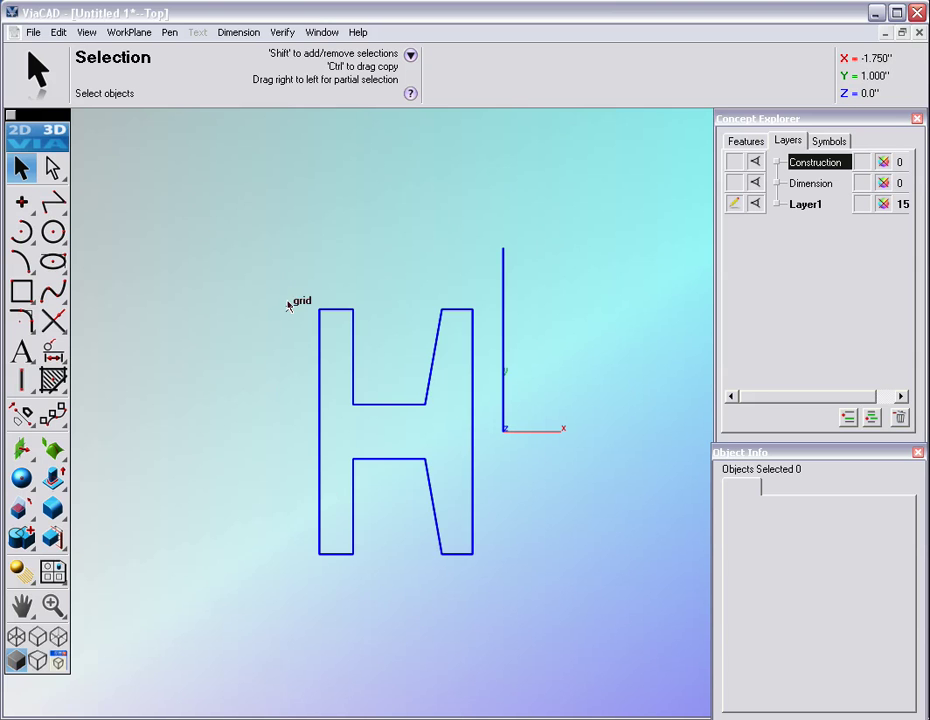
# Window-select the H's left bar and middle lines and drag them left to widen the profile
pyautogui.moveTo(296, 296); pyautogui.dragTo(378, 593)
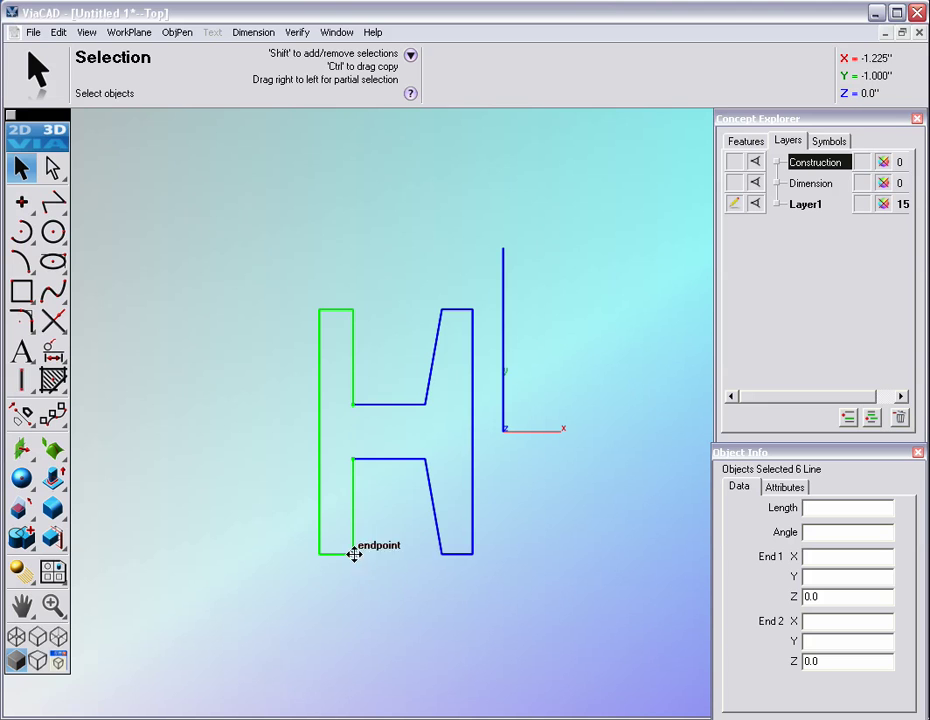
pyautogui.moveTo(248, 262); pyautogui.dragTo(432, 562)
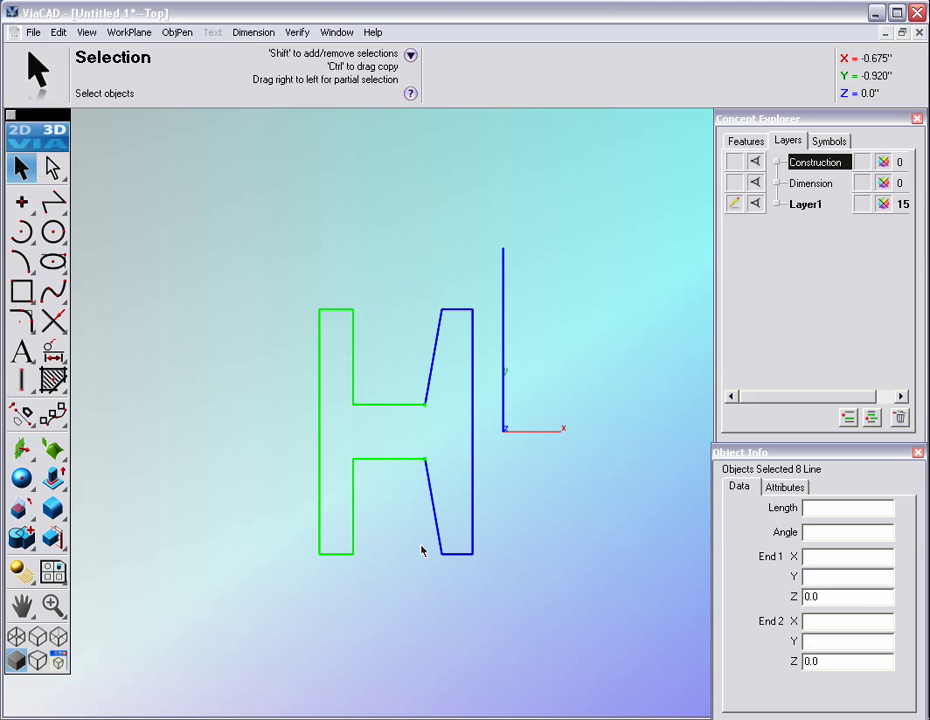
pyautogui.moveTo(319, 428); pyautogui.dragTo(299, 431)
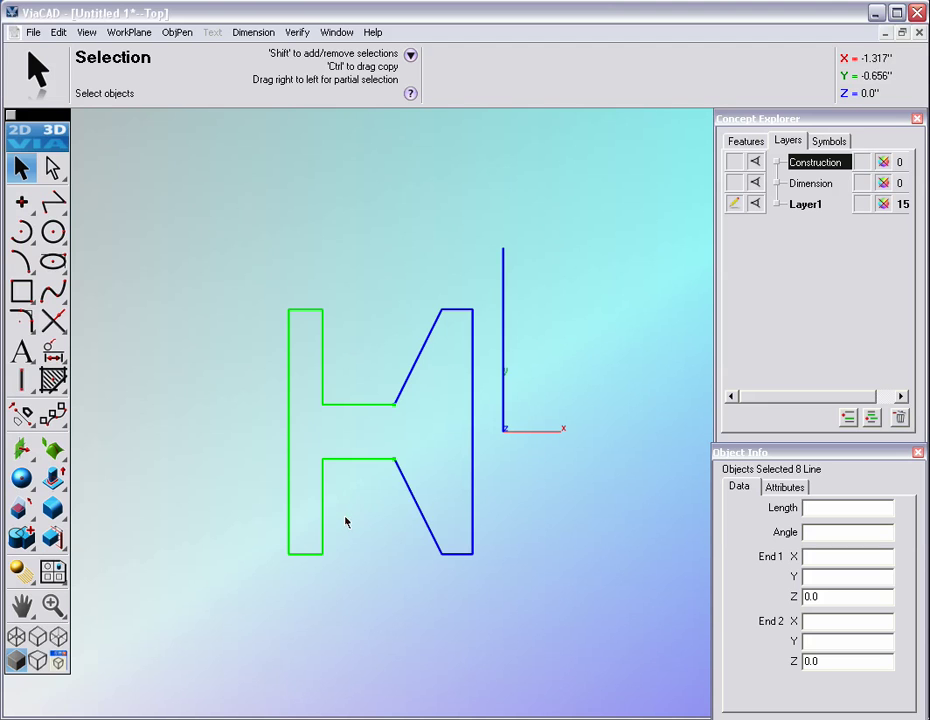
pyautogui.click(245, 357)
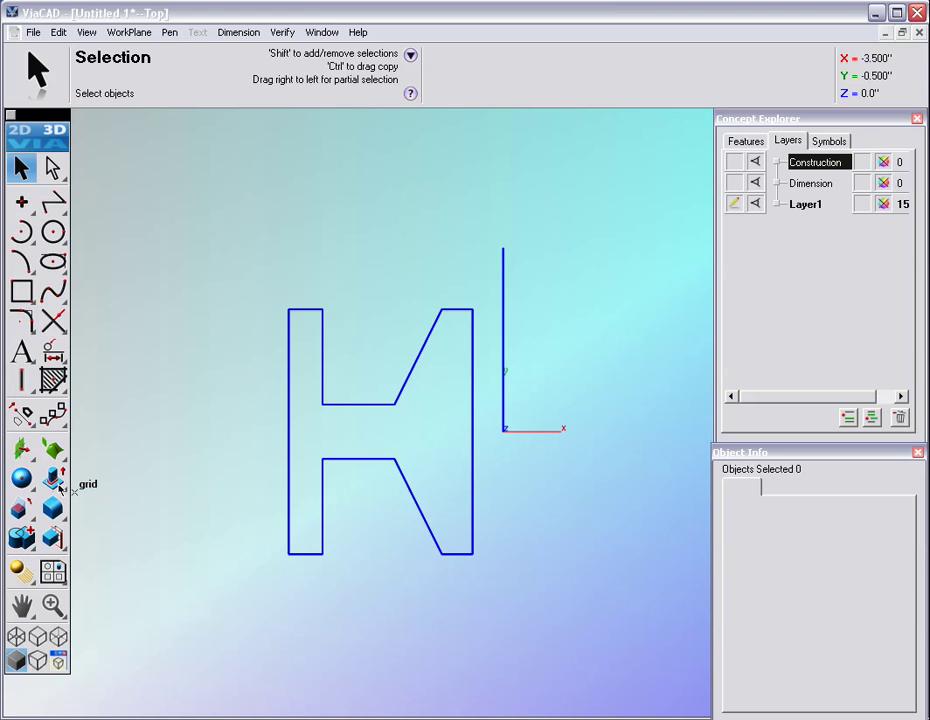
# Lathe the 14-line H profile 360° around the vertical line, then orbit to inspect the solid
pyautogui.click(60, 485)
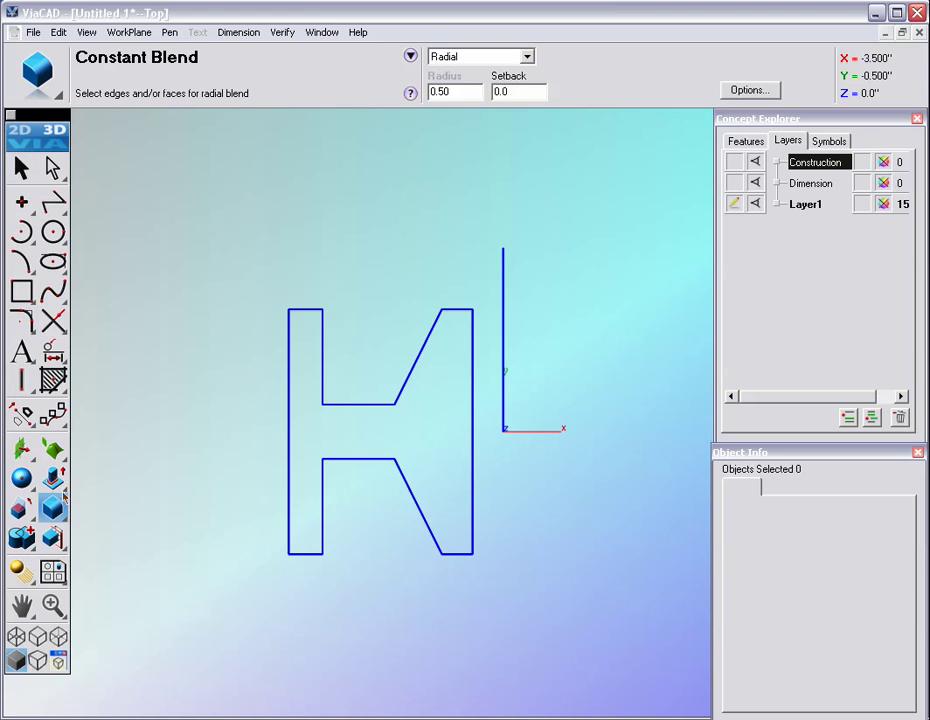
pyautogui.moveTo(65, 490)
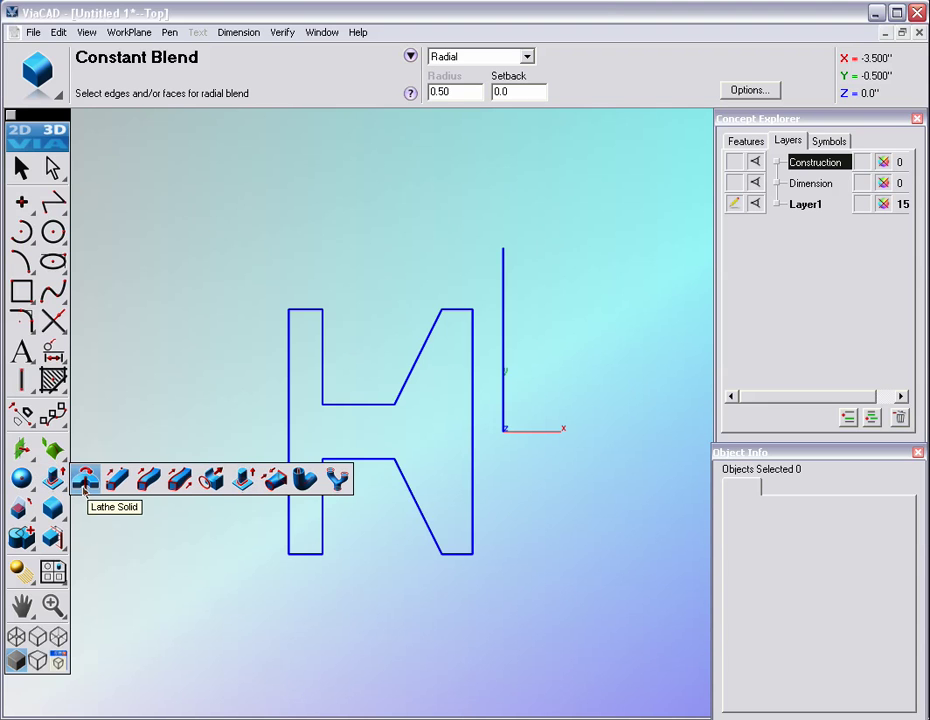
pyautogui.click(86, 484)
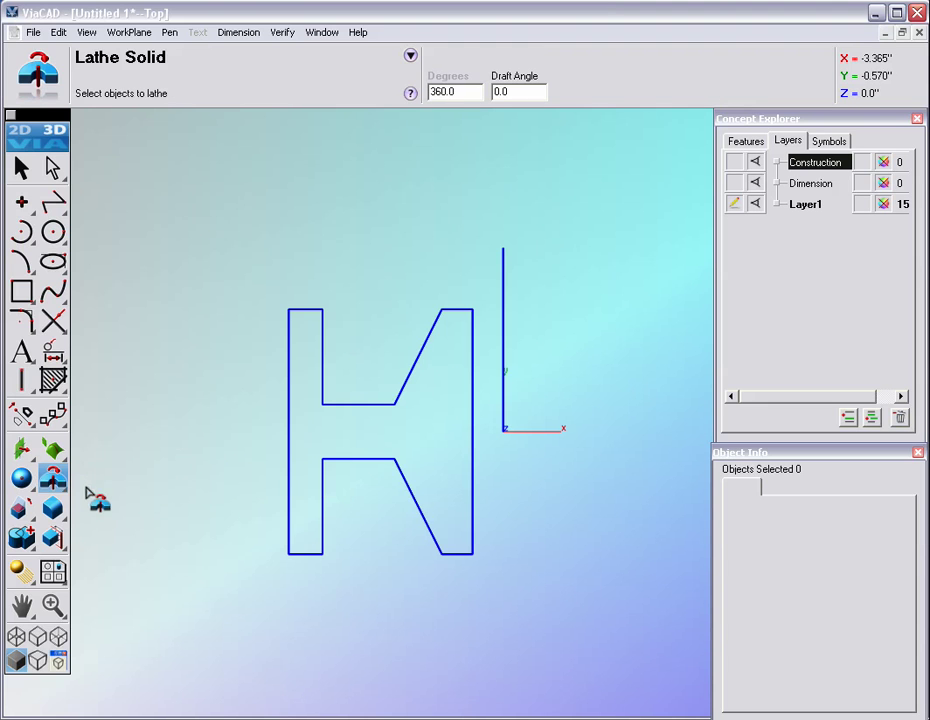
pyautogui.moveTo(262, 276); pyautogui.dragTo(484, 572)
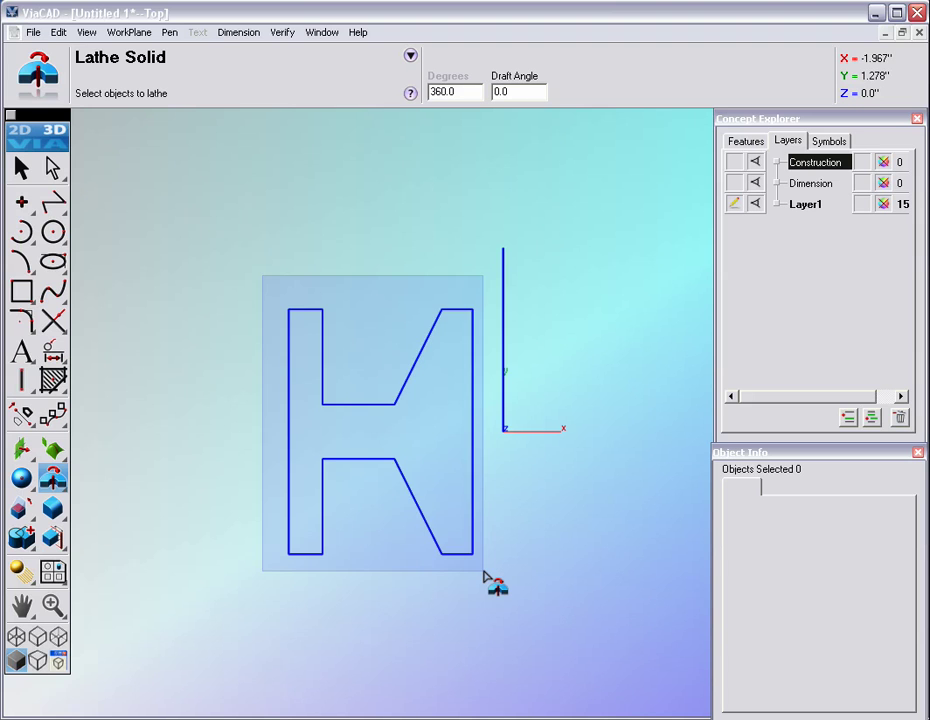
pyautogui.moveTo(483, 571); pyautogui.dragTo(484, 571)
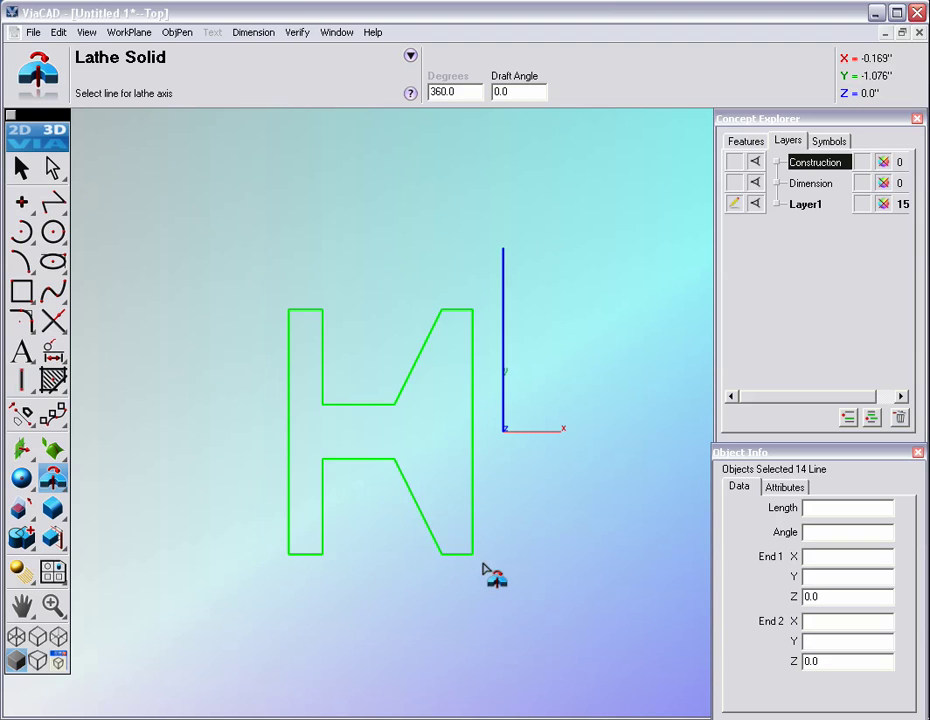
pyautogui.click(505, 378)
pyautogui.moveTo(446, 421); pyautogui.dragTo(73, 706, button='middle')
pyautogui.moveTo(357, 436); pyautogui.dragTo(513, 577, button='middle')
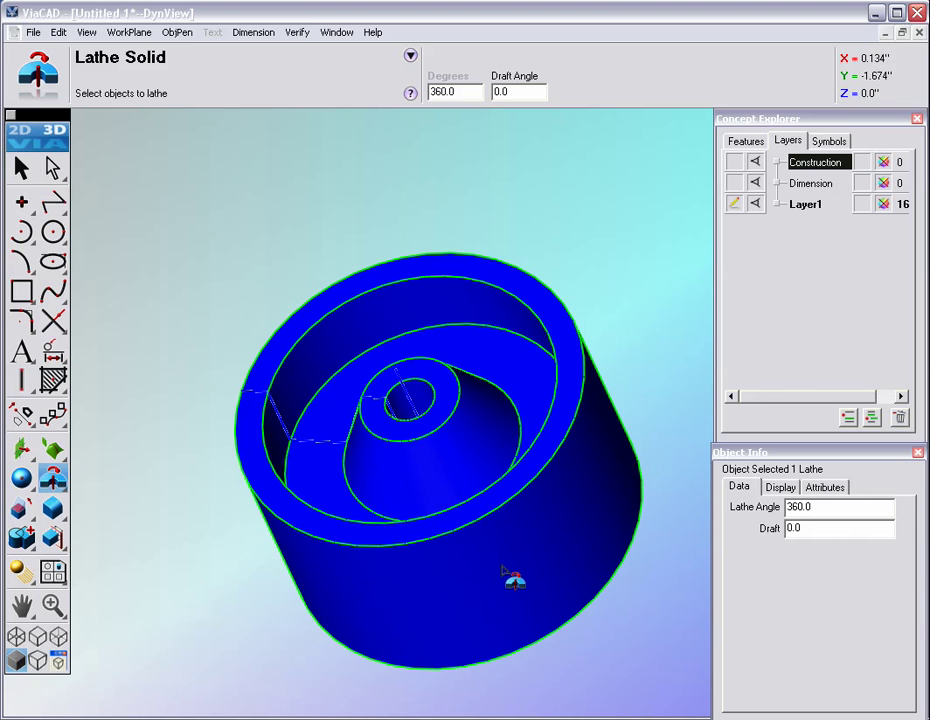
# Deselect the solid, zoom in, and start the Blend Edge tool for 0.1-radius rounding
pyautogui.click(22, 168)
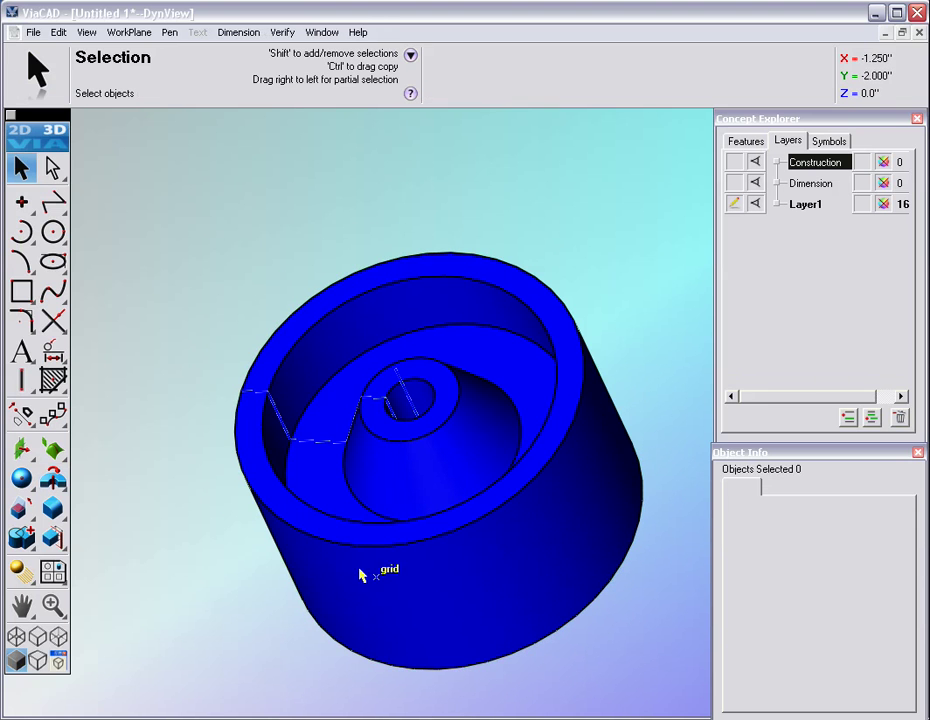
pyautogui.scroll(2, 442, 619)
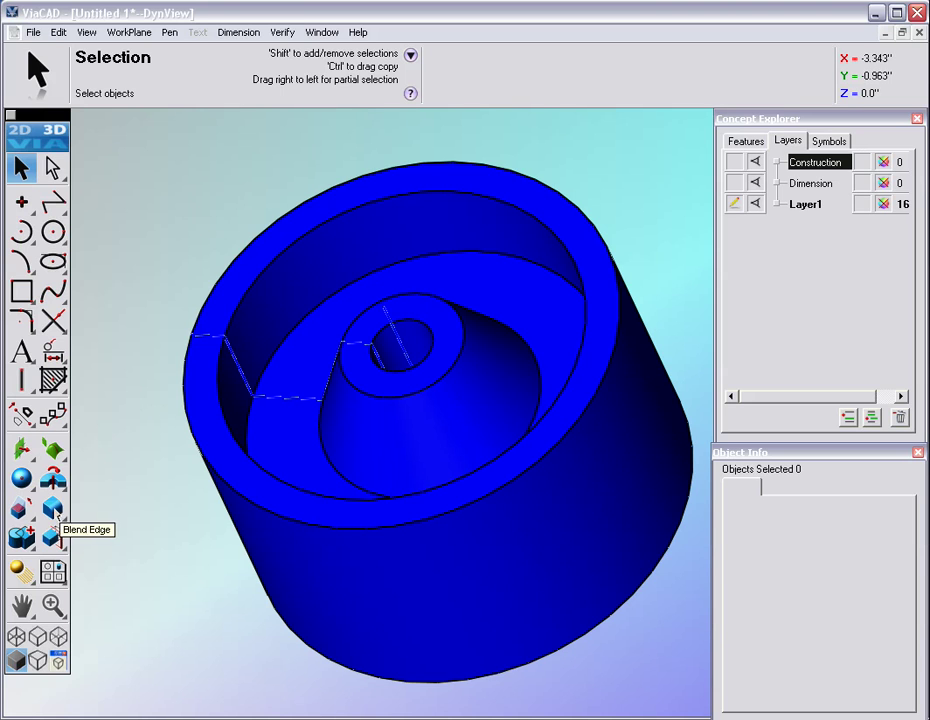
pyautogui.click(54, 510)
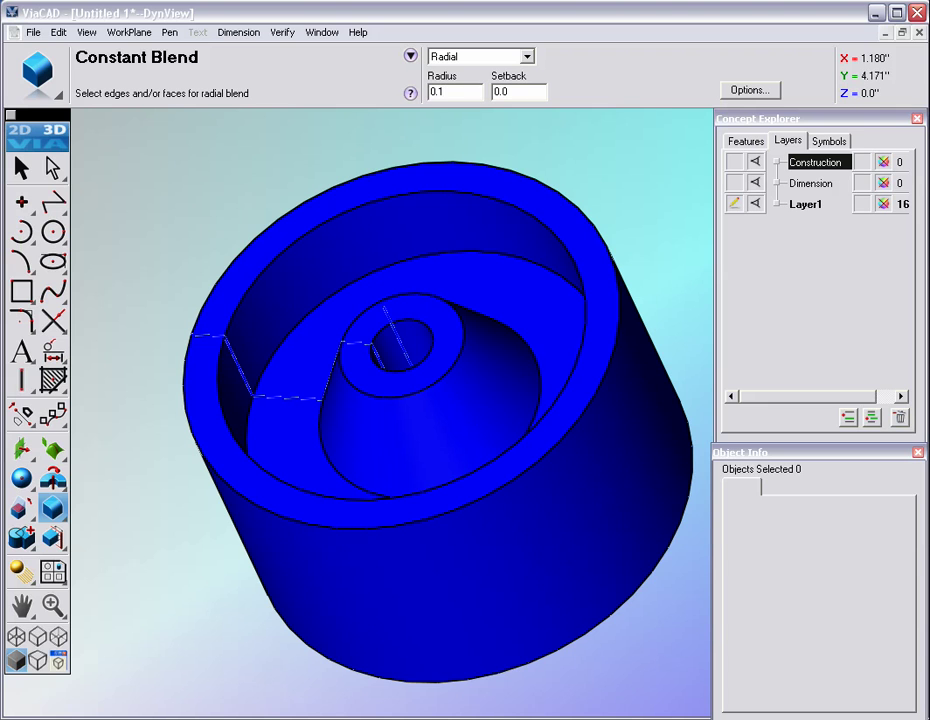
# Blend the outer rim with 0.10 radius using Face 14 and Edge 37
pyautogui.click(476, 189)
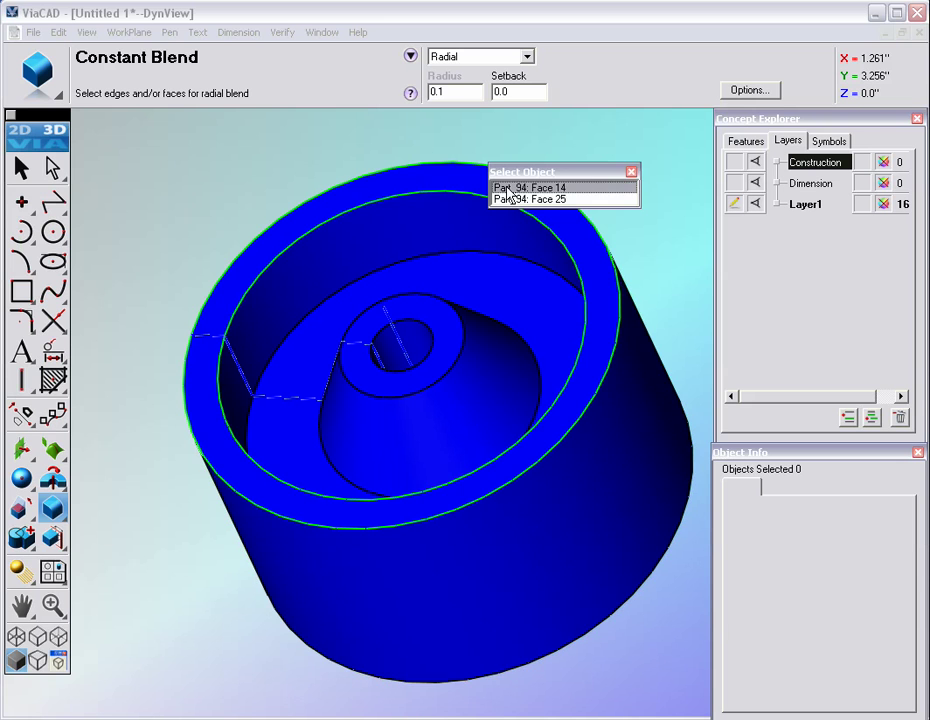
pyautogui.click(510, 189)
pyautogui.moveTo(486, 214); pyautogui.dragTo(288, 330, button='middle')
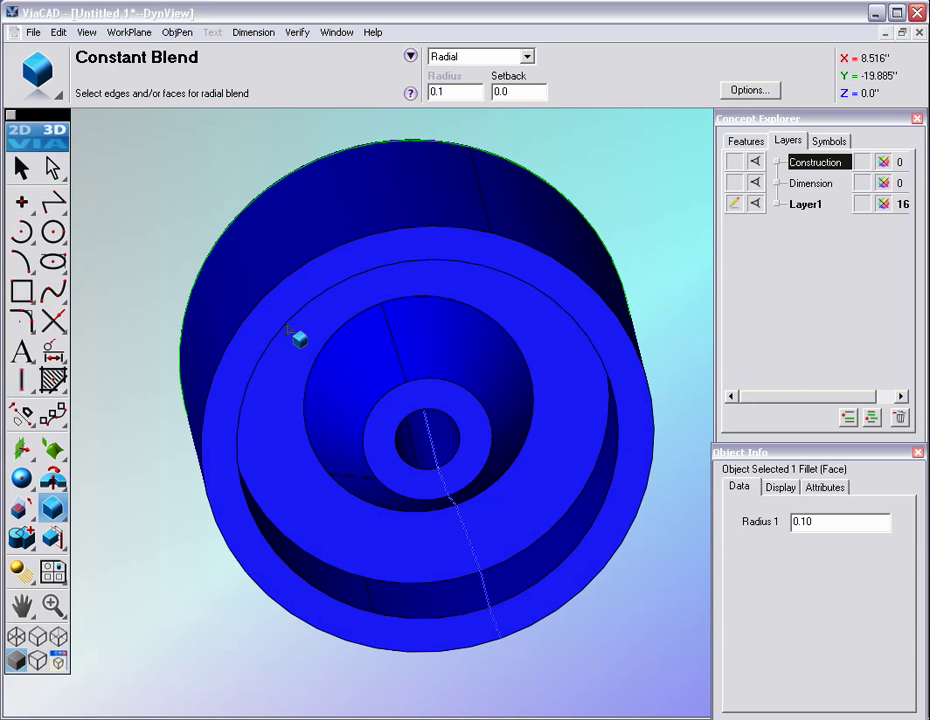
pyautogui.click(278, 294)
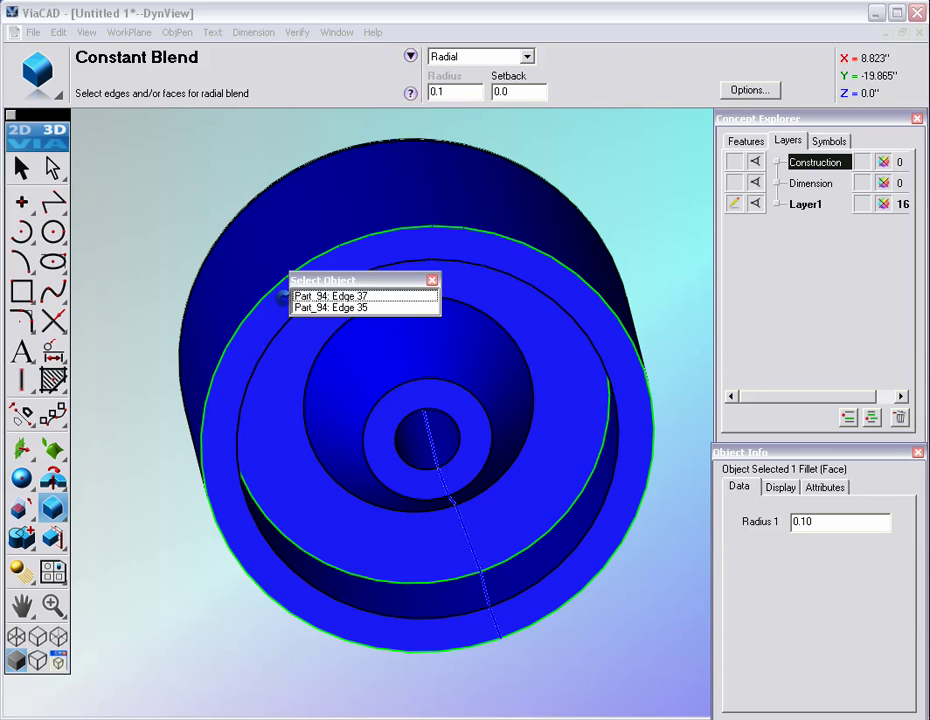
pyautogui.click(316, 298)
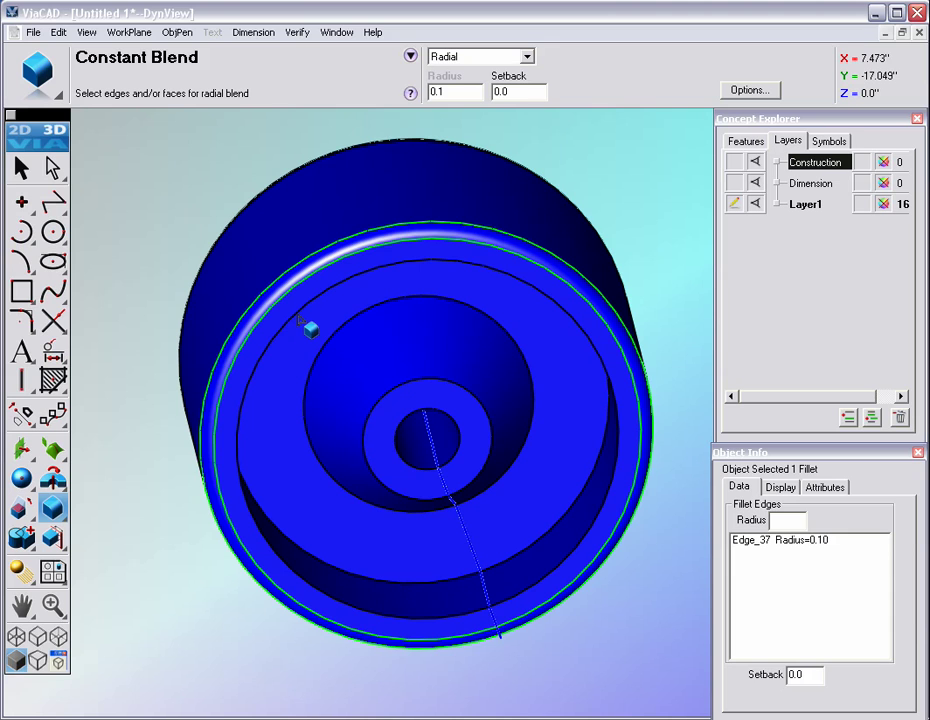
# Add 0.10 blends to the inner ring edges Edge_35 and Edge_34
pyautogui.moveTo(453, 386); pyautogui.dragTo(597, 320, button='middle')
pyautogui.scroll(2, 597, 322)
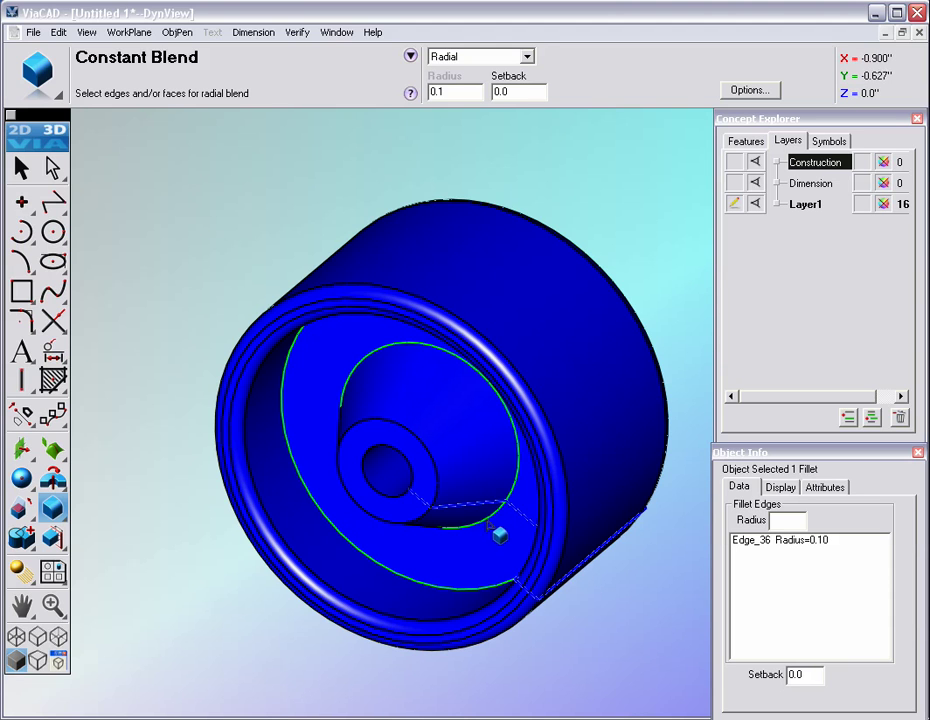
pyautogui.click(446, 530)
pyautogui.moveTo(149, 311); pyautogui.dragTo(180, 190, button='middle')
pyautogui.moveTo(404, 400); pyautogui.dragTo(450, 386, button='middle')
pyautogui.click(540, 338)
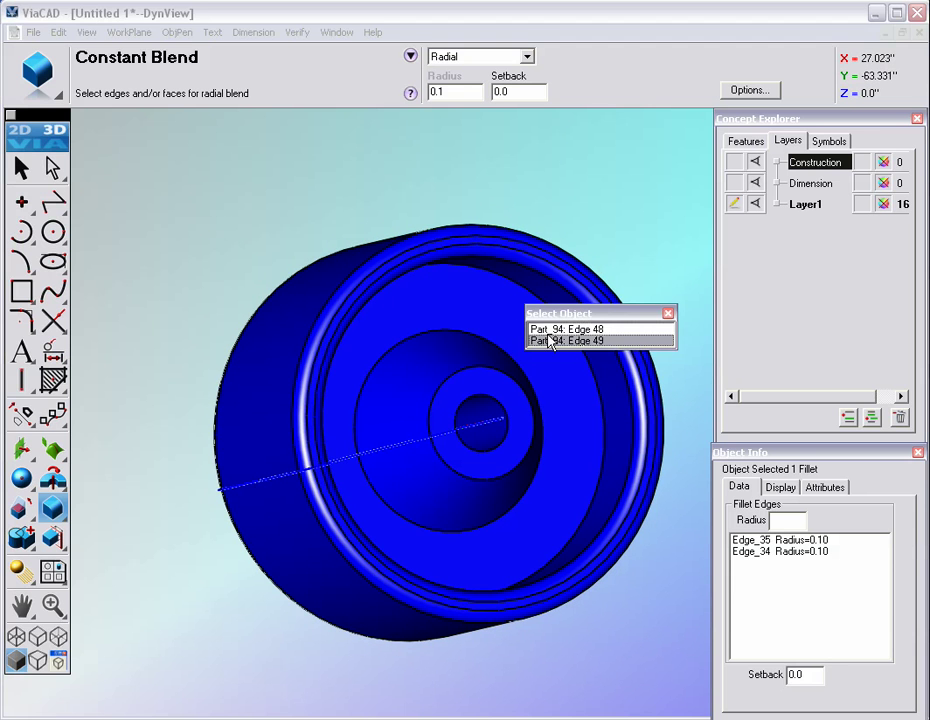
# Blend Edge 49 and the inner recessed Face 25 at 0.10 radius, then inspect the result
pyautogui.click(550, 341)
pyautogui.moveTo(343, 181); pyautogui.dragTo(350, 320, button='middle')
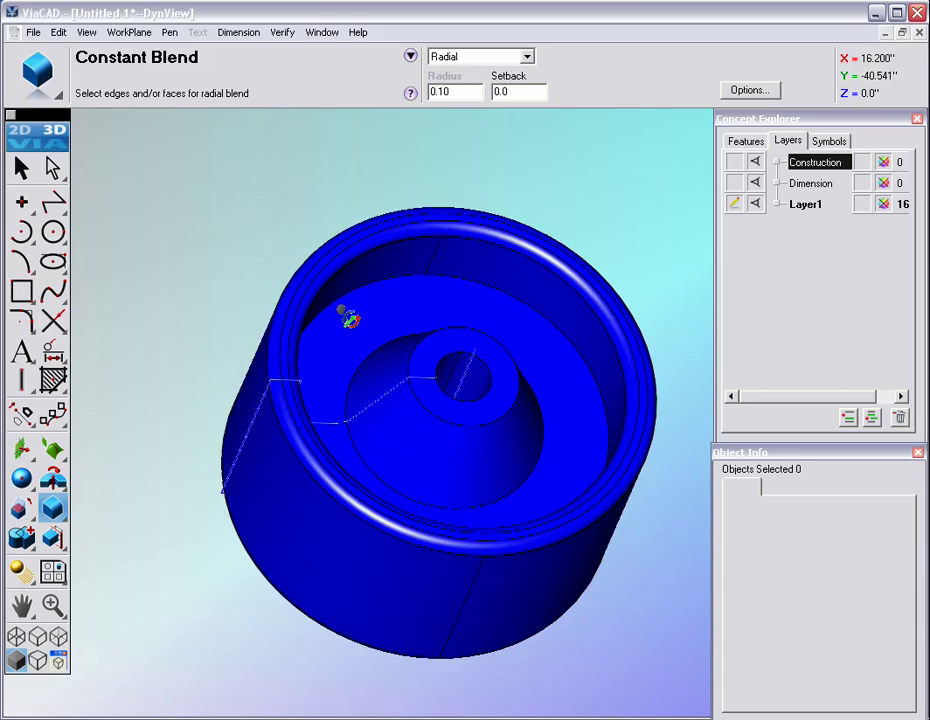
pyautogui.click(544, 349)
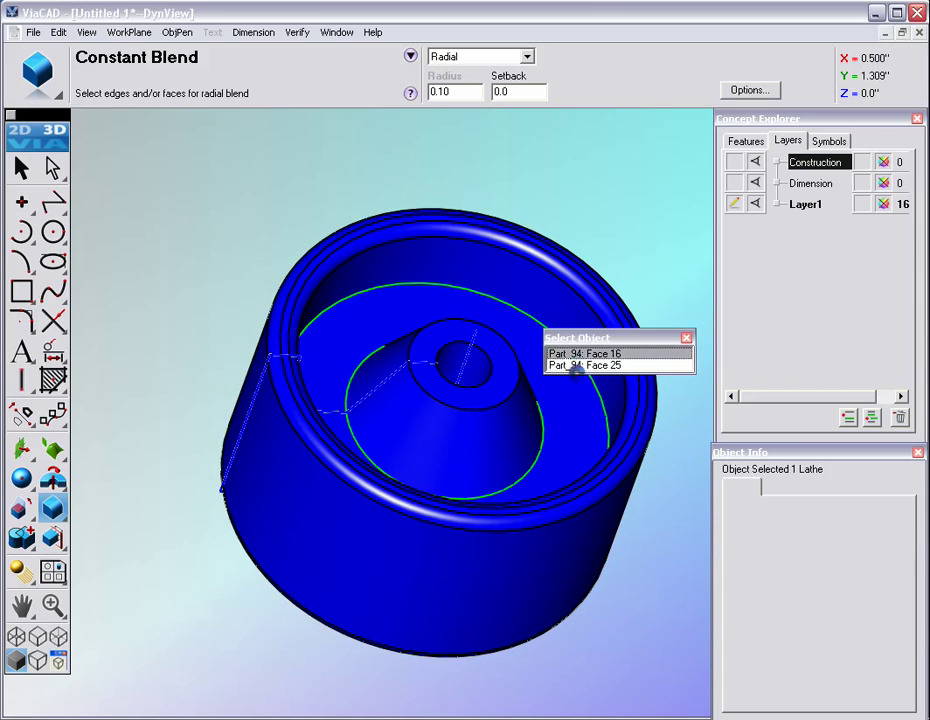
pyautogui.click(578, 366)
pyautogui.moveTo(565, 384)
pyautogui.mouseDown(button='middle')
pyautogui.moveTo(322, 432)
pyautogui.moveTo(436, 560)
pyautogui.moveTo(535, 535)
pyautogui.moveTo(536, 386)
pyautogui.moveTo(307, 442)
pyautogui.moveTo(384, 519)
pyautogui.moveTo(470, 440)
pyautogui.moveTo(581, 394)
pyautogui.moveTo(565, 401)
pyautogui.mouseUp(button='middle')
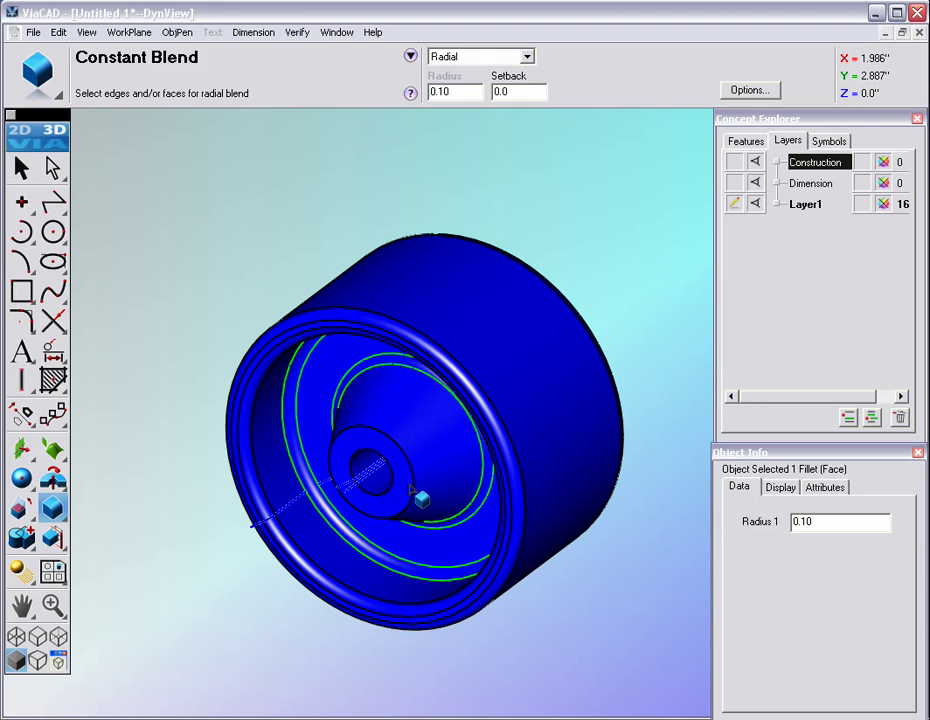